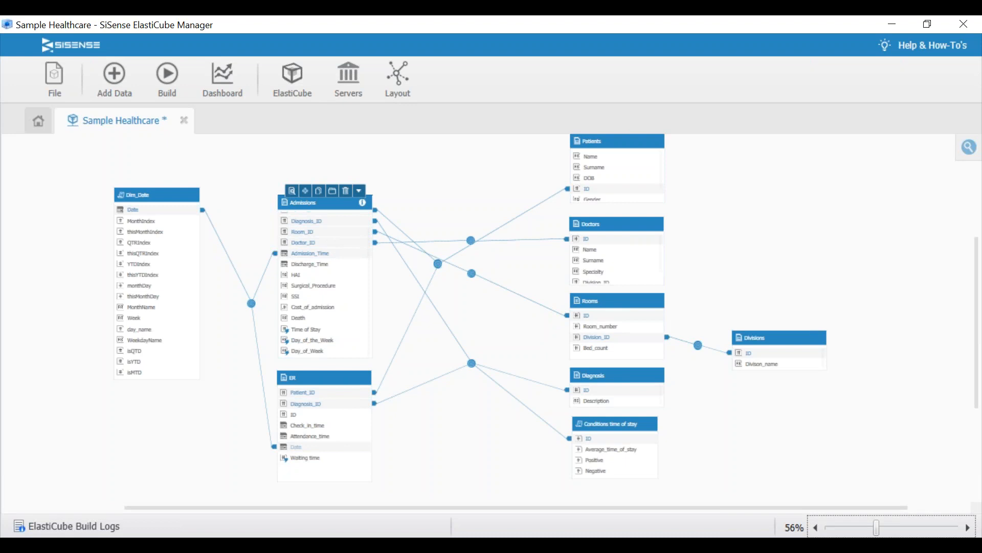
{"action": "mouse_move", "coordinate": [324, 259]}
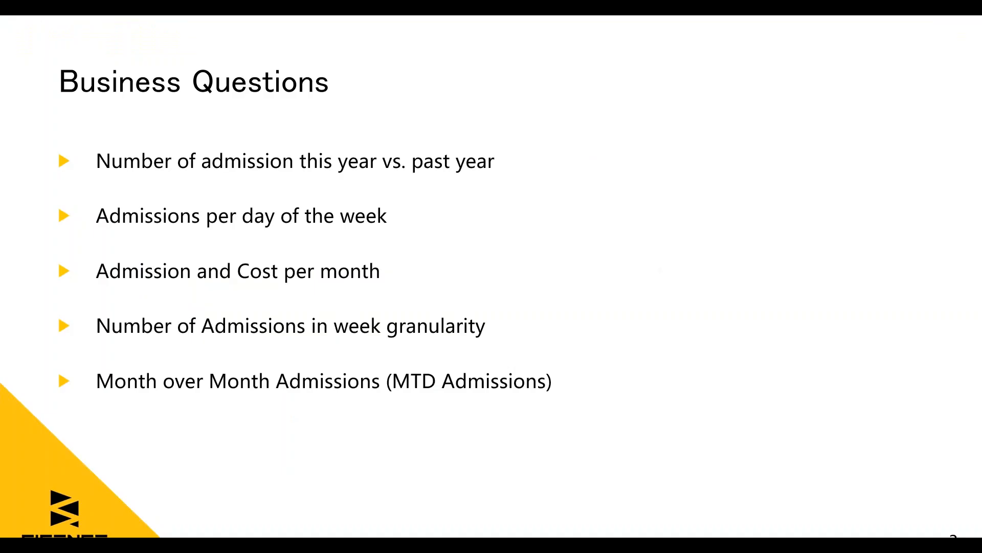
{"action": "key", "text": "Right"}
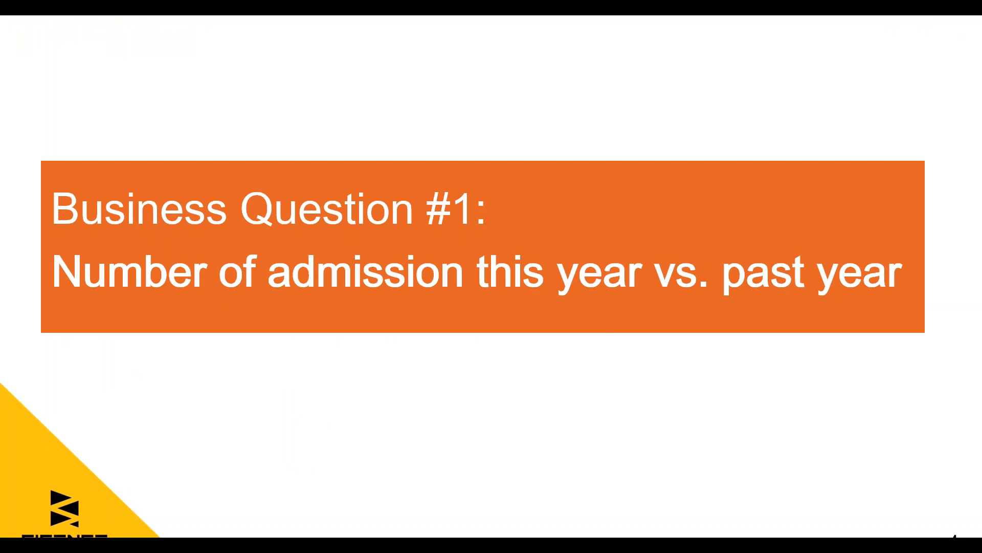
{"action": "key", "text": "Right"}
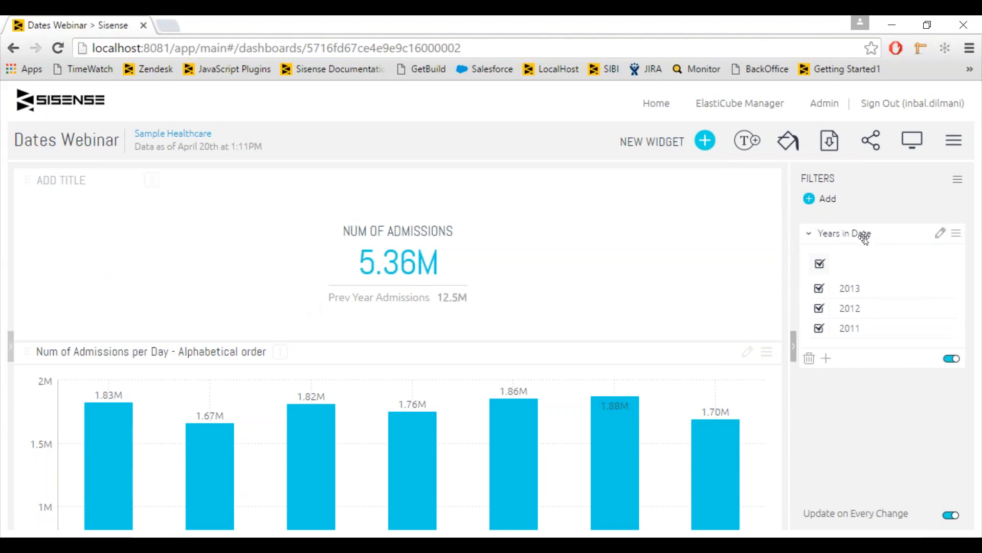
Step: Try the Quarters level in the Years in Date filter, and return it to Years with all members included
{"action": "left_click", "coordinate": [940, 237]}
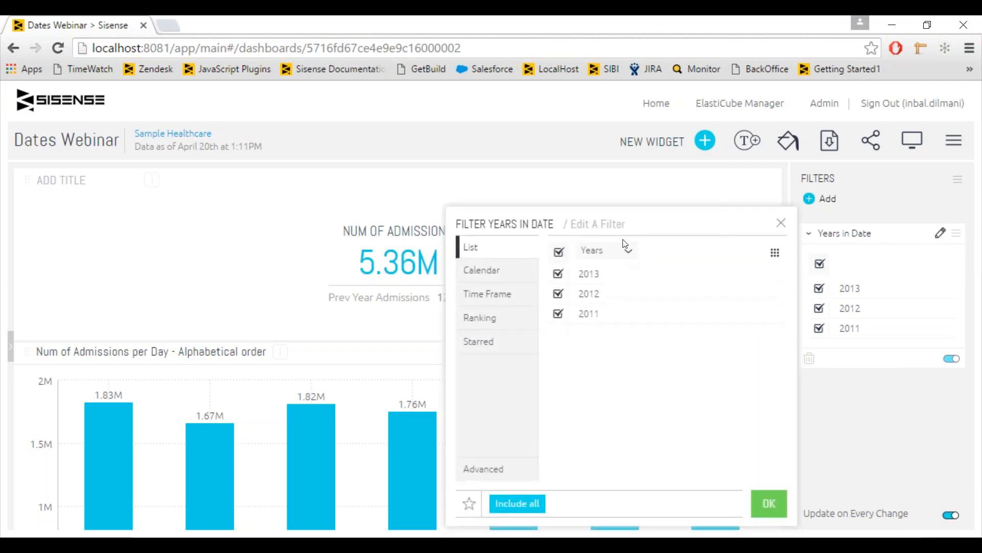
{"action": "left_click", "coordinate": [626, 250]}
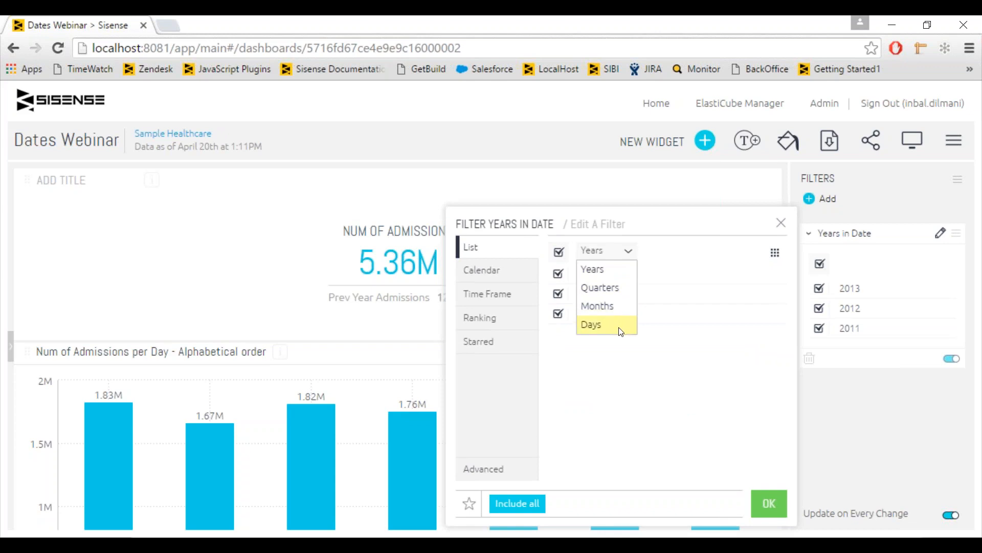
{"action": "left_click", "coordinate": [620, 288]}
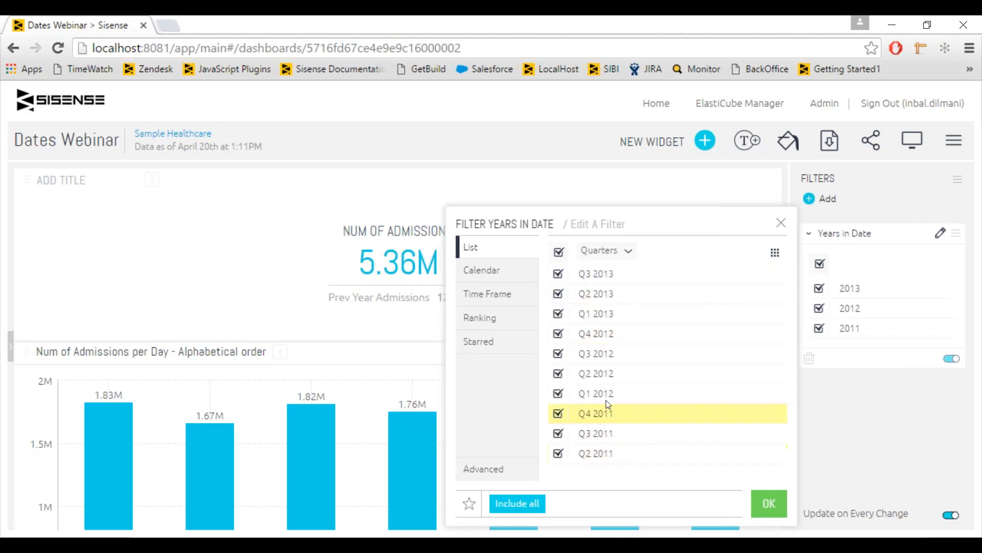
{"action": "left_click", "coordinate": [619, 252]}
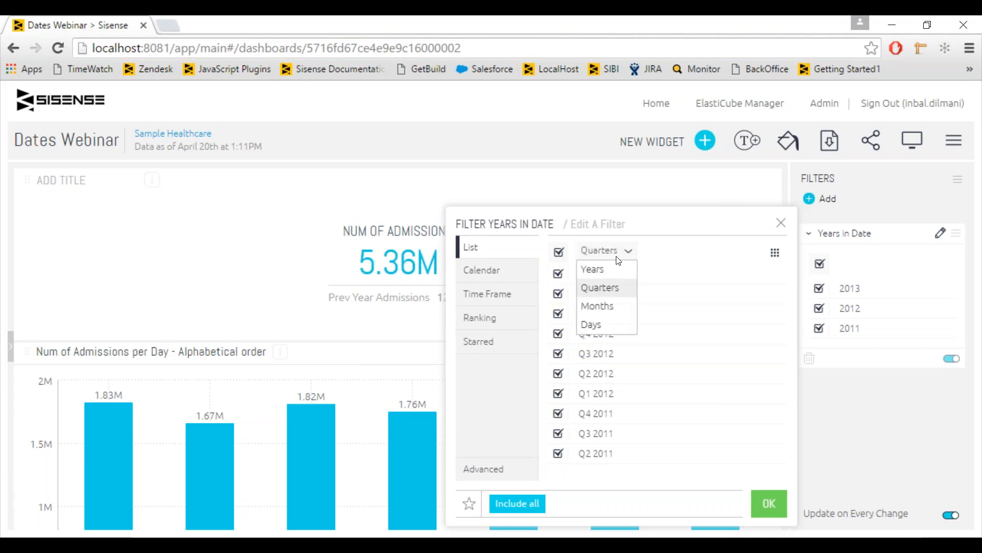
{"action": "left_click", "coordinate": [615, 271]}
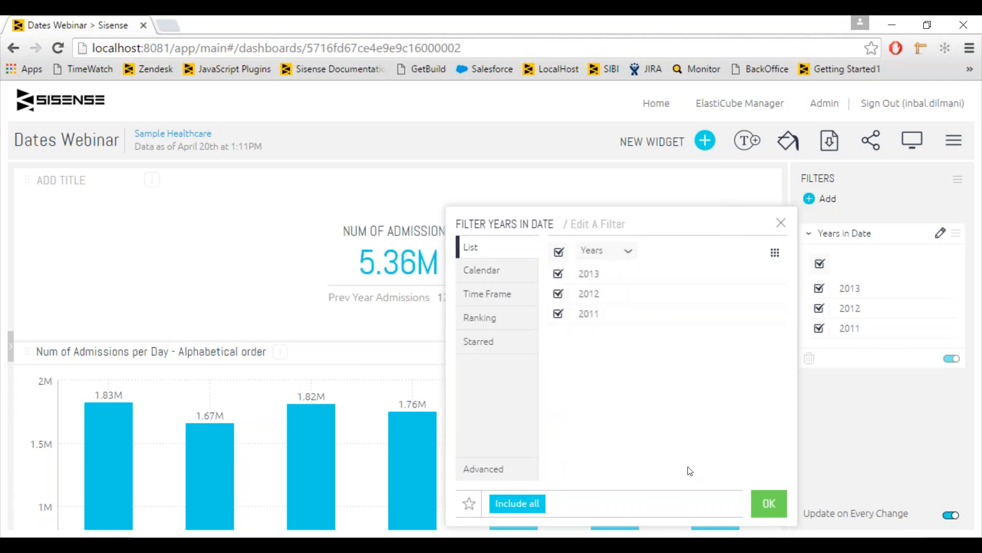
{"action": "left_click", "coordinate": [766, 509]}
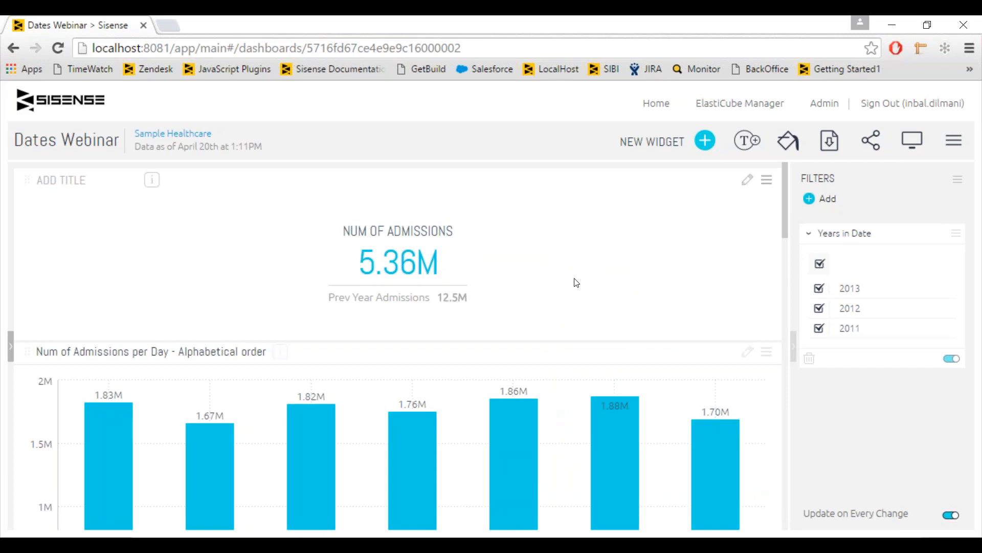
Step: Open the Prev Year Admissions formula of the Num of Admissions indicator and locate the Date & Time functions
{"action": "left_click", "coordinate": [746, 187]}
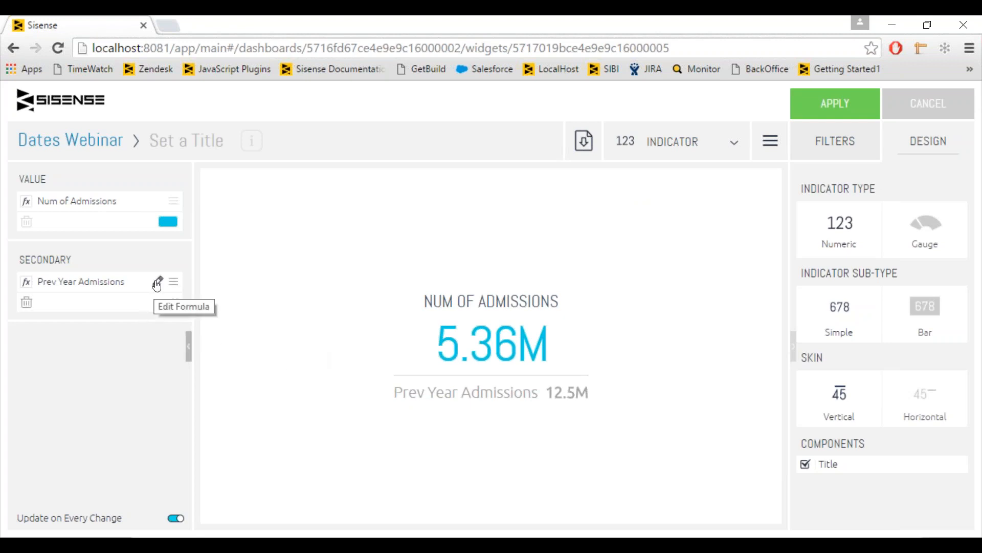
{"action": "left_click", "coordinate": [157, 283]}
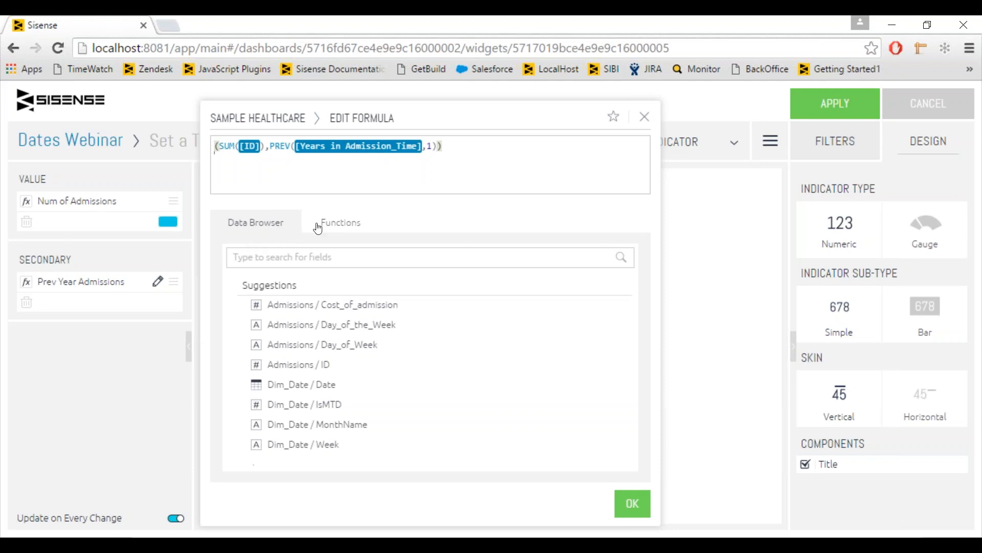
{"action": "left_click", "coordinate": [337, 227]}
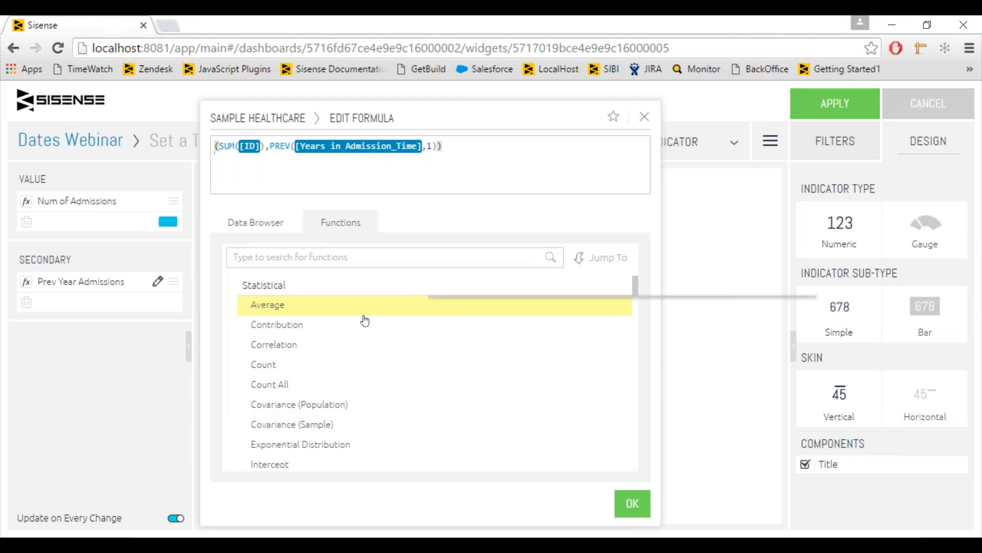
{"action": "mouse_move", "coordinate": [364, 320]}
{"action": "scroll", "coordinate": [364, 321], "scroll_direction": "down", "scroll_amount": 2}
{"action": "scroll", "coordinate": [364, 321], "scroll_direction": "down", "scroll_amount": 8}
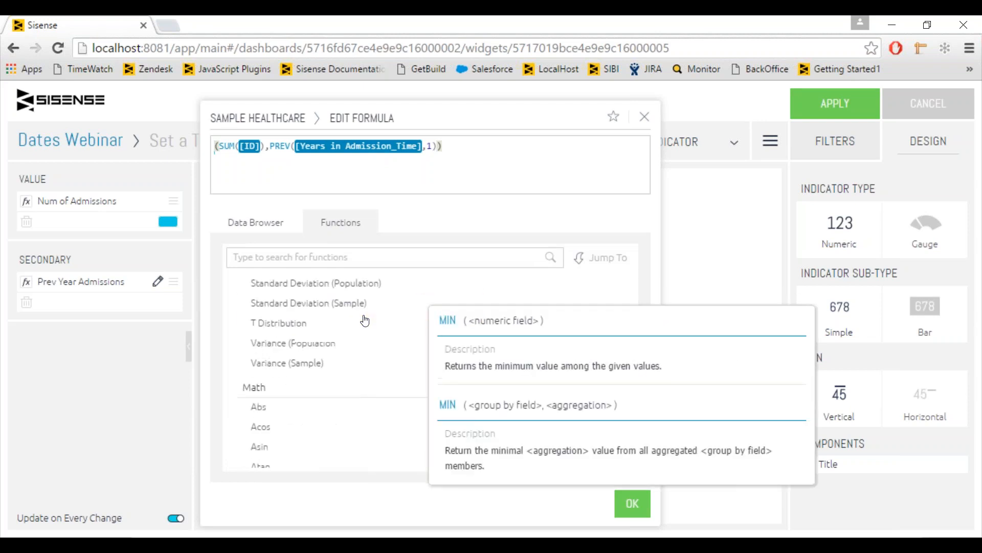
{"action": "scroll", "coordinate": [365, 321], "scroll_direction": "down", "scroll_amount": 15}
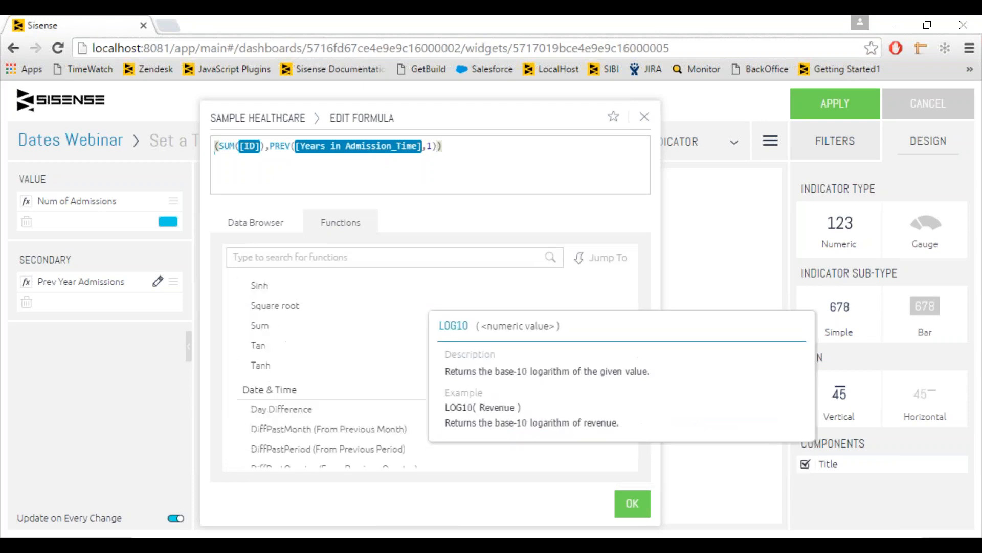
{"action": "scroll", "coordinate": [358, 320], "scroll_direction": "up", "scroll_amount": 3}
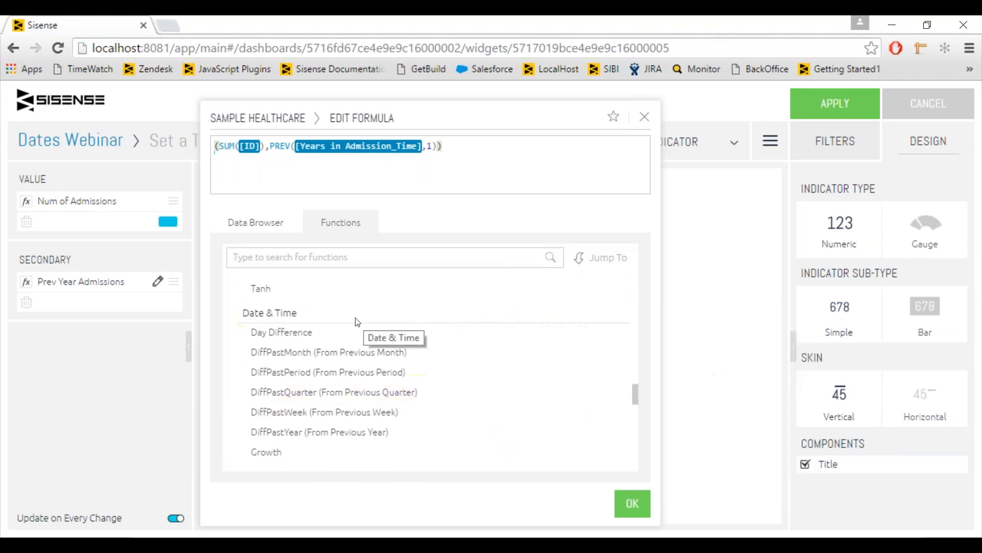
Step: Examine the Date & Time functions from Growth through Prev, and accept the formula and widget without edits
{"action": "mouse_move", "coordinate": [326, 341]}
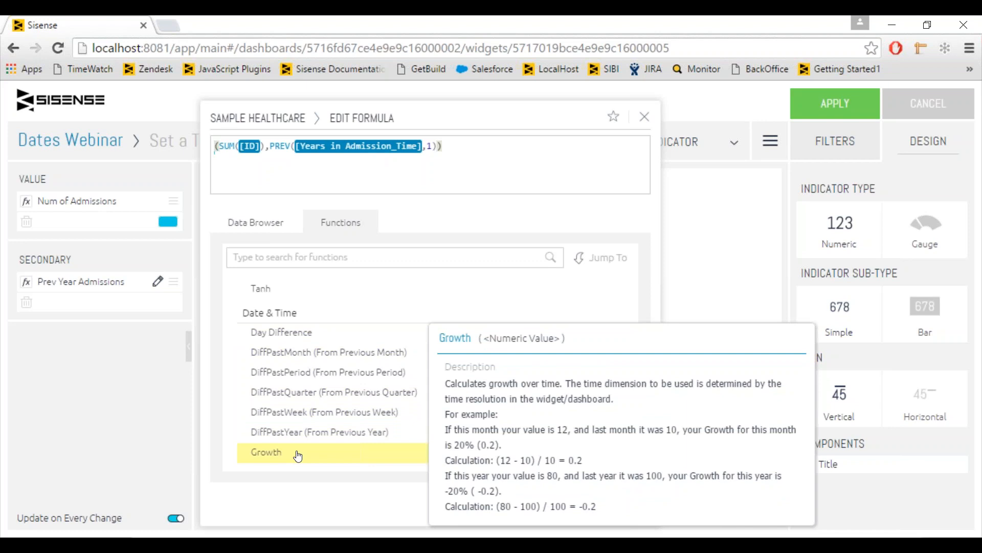
{"action": "scroll", "coordinate": [299, 456], "scroll_direction": "down", "scroll_amount": 3}
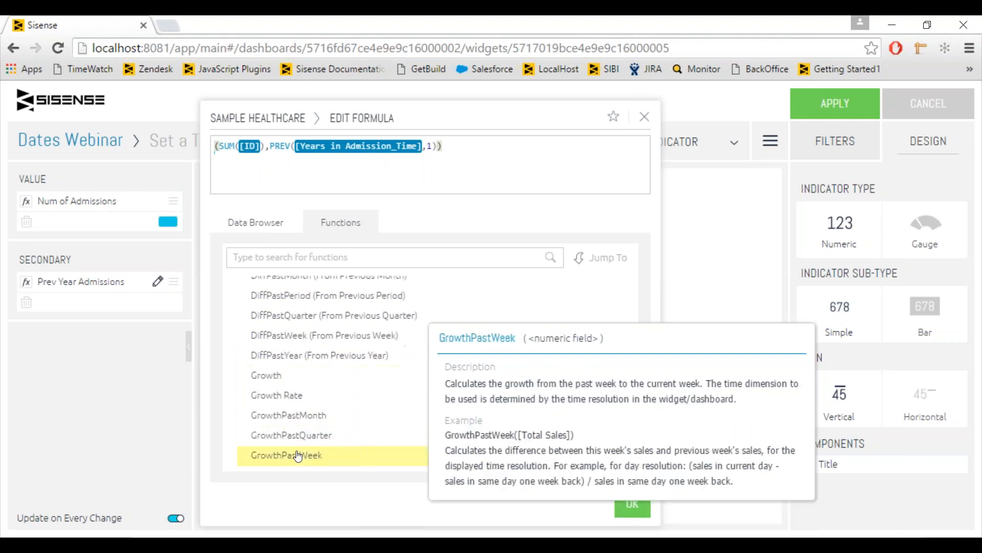
{"action": "scroll", "coordinate": [298, 455], "scroll_direction": "down", "scroll_amount": 10}
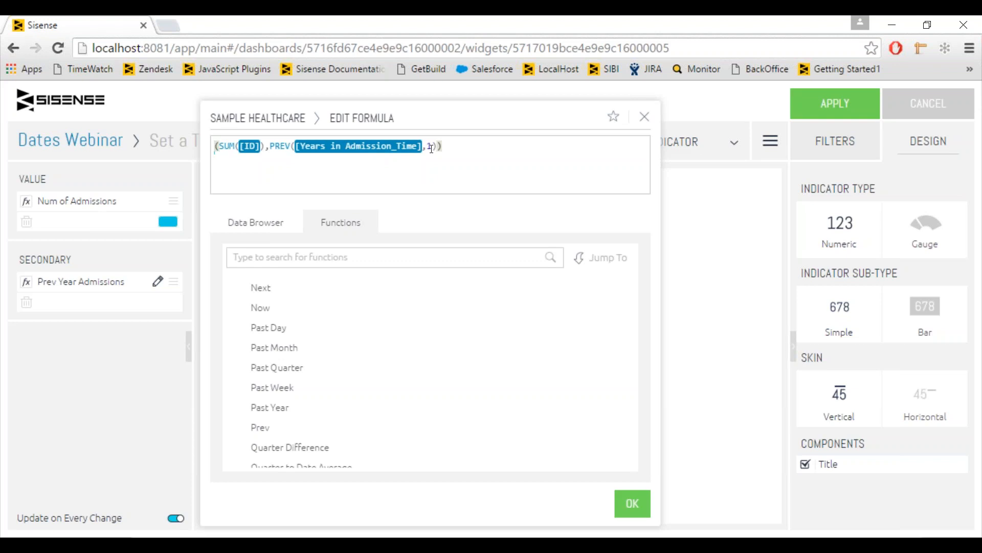
{"action": "left_click", "coordinate": [632, 504]}
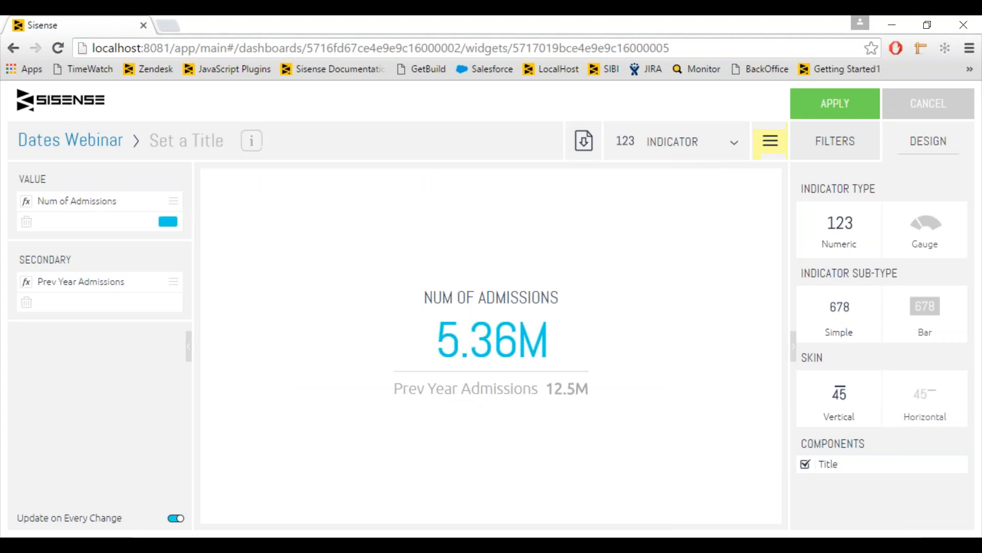
{"action": "left_click", "coordinate": [820, 98]}
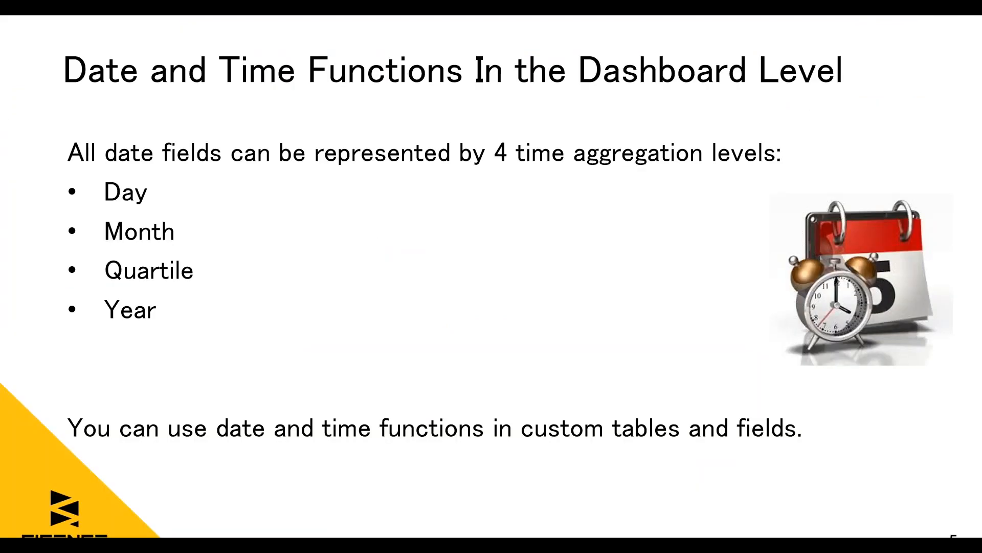
{"action": "key", "text": "Right"}
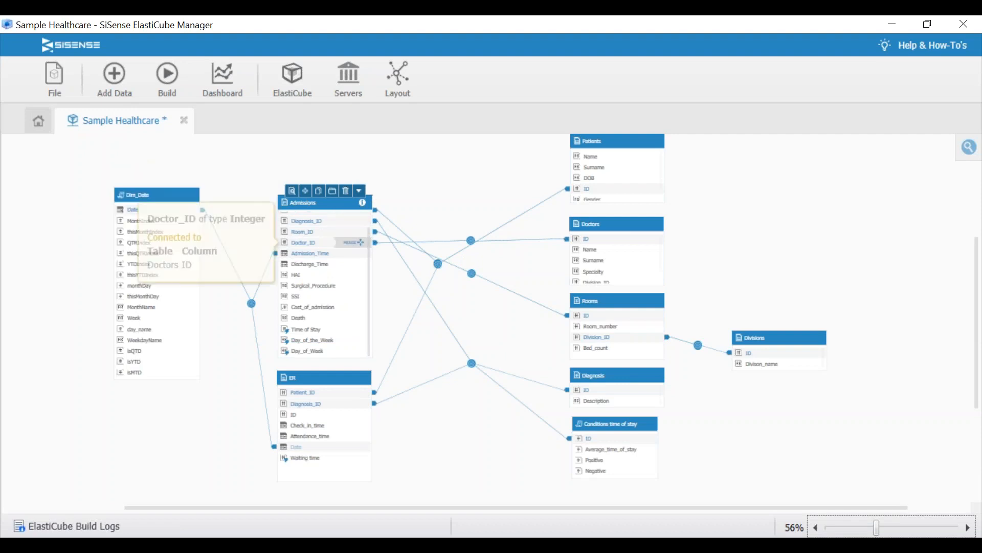
Step: Inspect the custom expression of the Day_of_the_Week field in Admissions and the DayName function description, and close the expression editor
{"action": "mouse_move", "coordinate": [309, 331]}
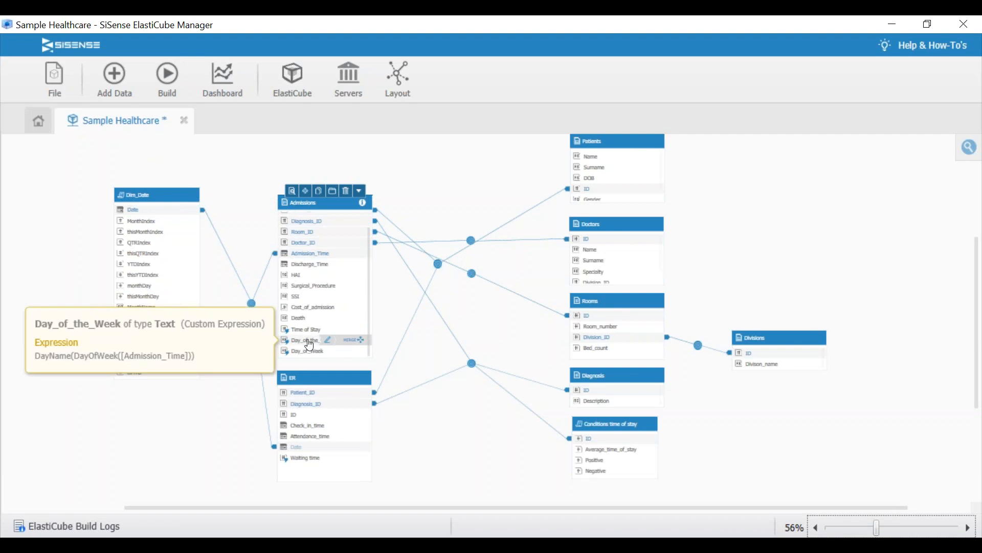
{"action": "left_click", "coordinate": [310, 342]}
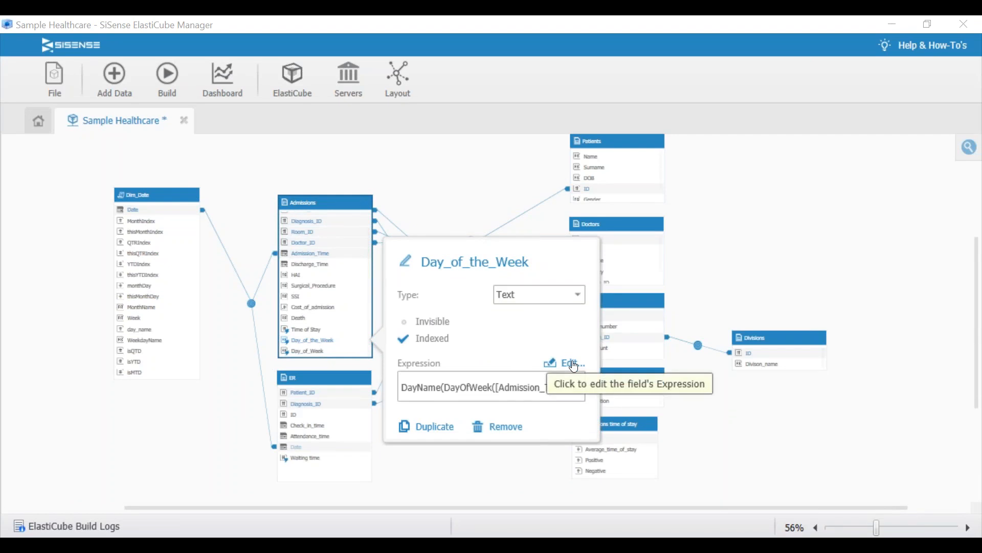
{"action": "left_click", "coordinate": [972, 401]}
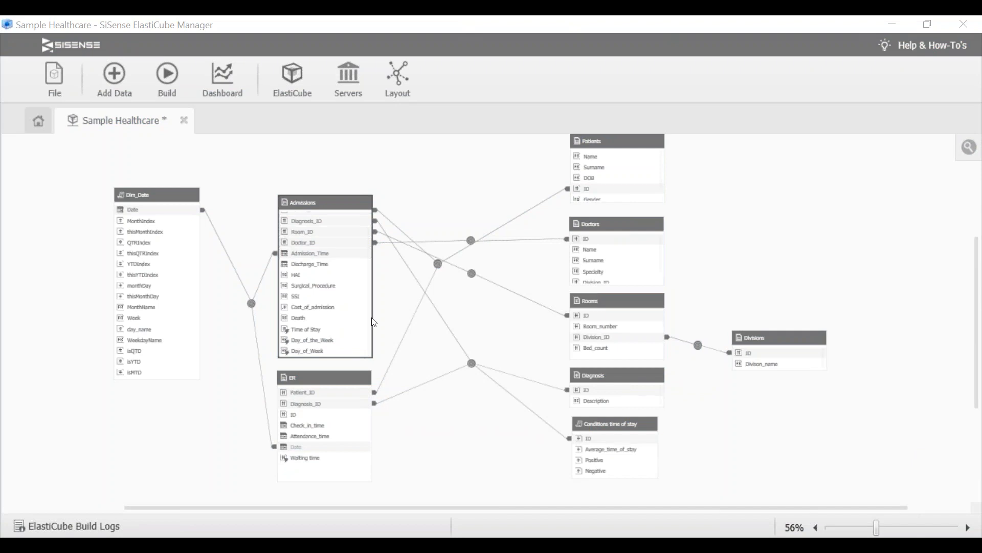
{"action": "left_click_drag", "start_coordinate": [0, 23], "coordinate": [535, 31]}
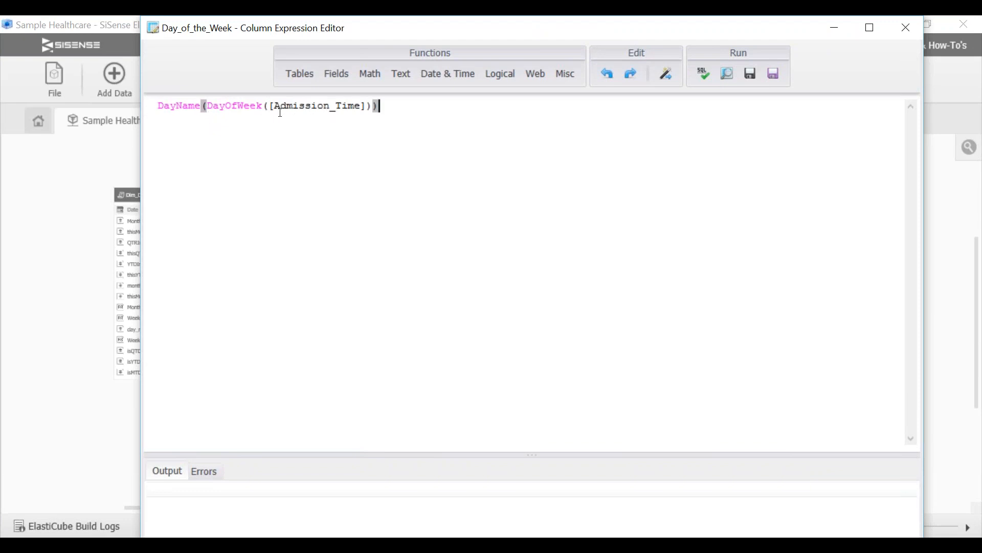
{"action": "left_click", "coordinate": [461, 76]}
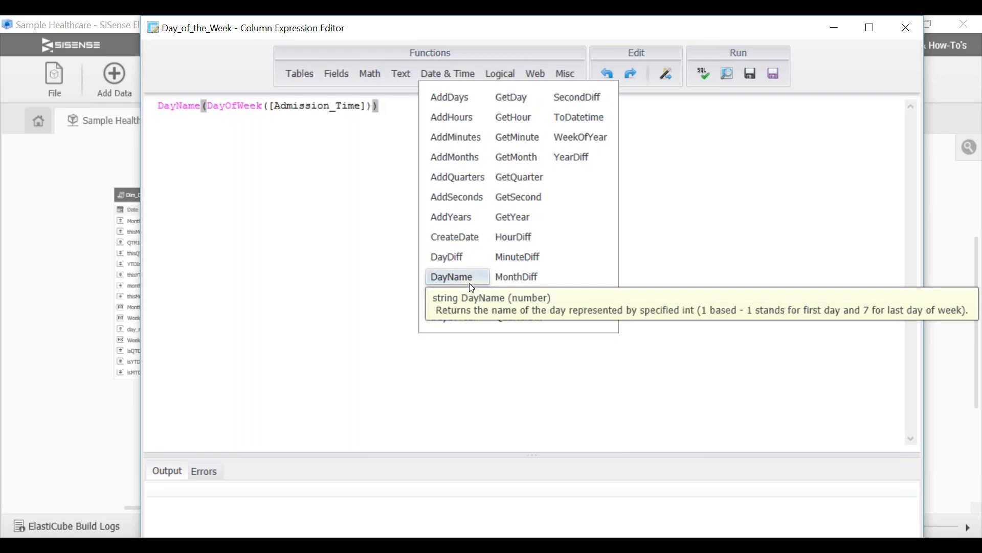
{"action": "left_click", "coordinate": [907, 28]}
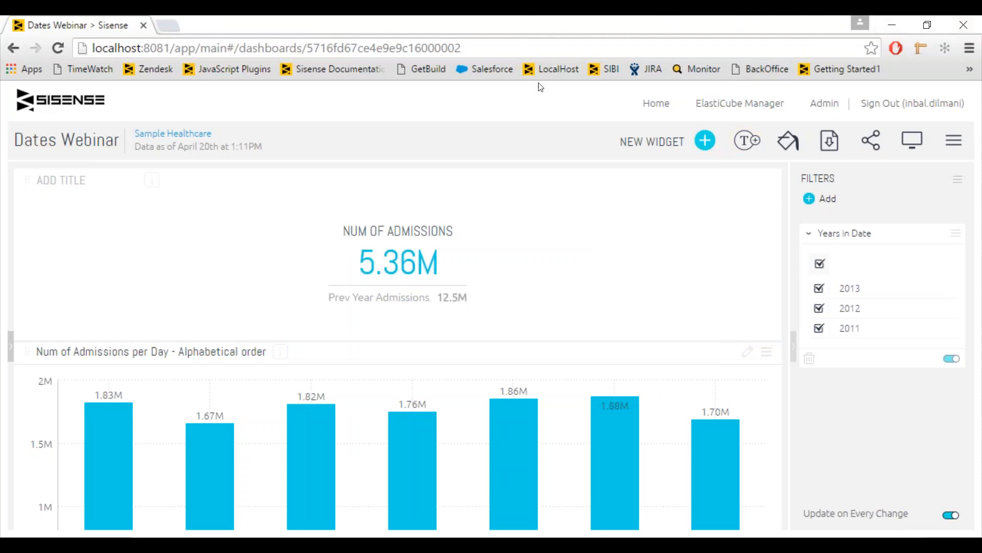
Step: View the alphabetical admissions-per-day chart on the dashboard, and open The Chart Label Order Changer support article at its introduction
{"action": "scroll", "coordinate": [463, 312], "scroll_direction": "down", "scroll_amount": 3}
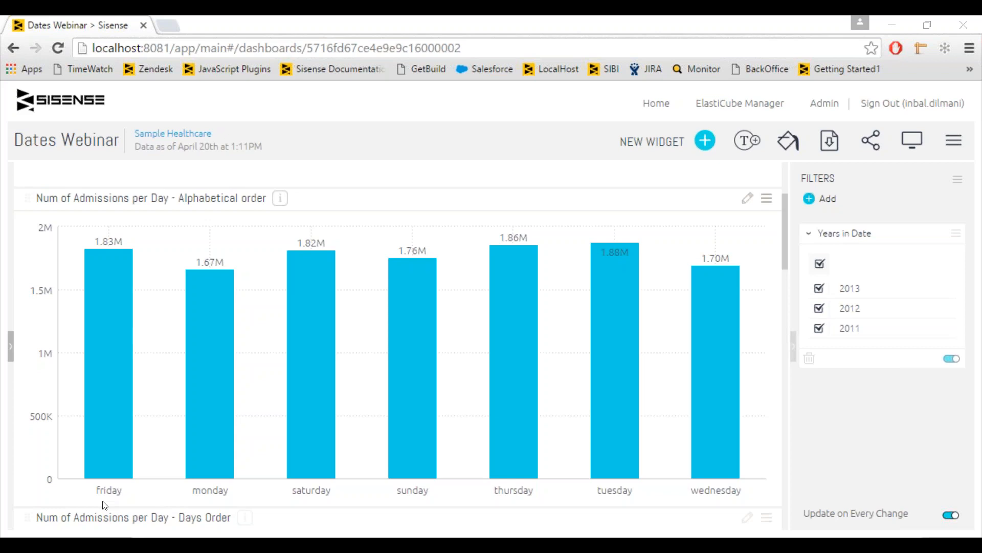
{"action": "key", "text": "alt+Tab"}
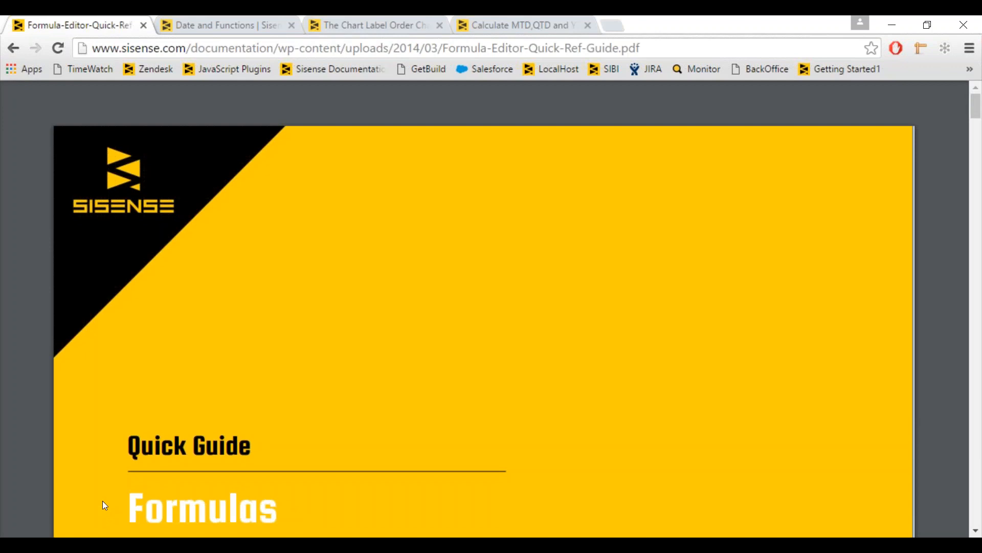
{"action": "left_click", "coordinate": [346, 21]}
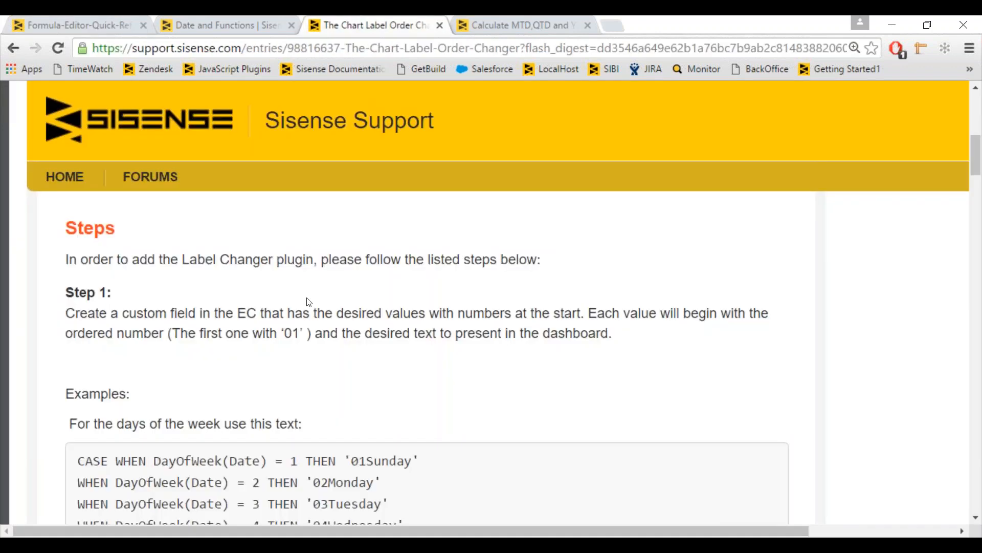
{"action": "scroll", "coordinate": [309, 303], "scroll_direction": "up", "scroll_amount": 5}
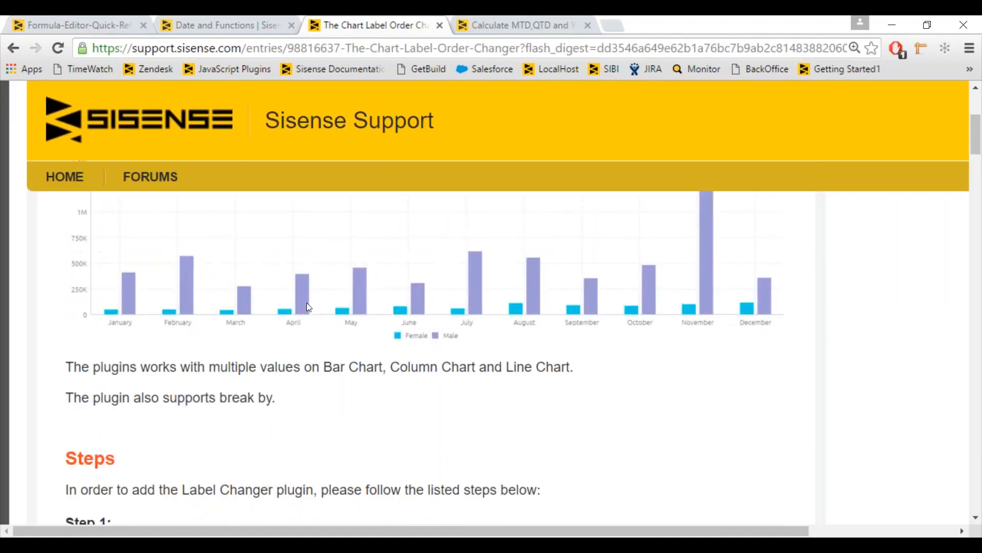
{"action": "scroll", "coordinate": [307, 310], "scroll_direction": "up", "scroll_amount": 6}
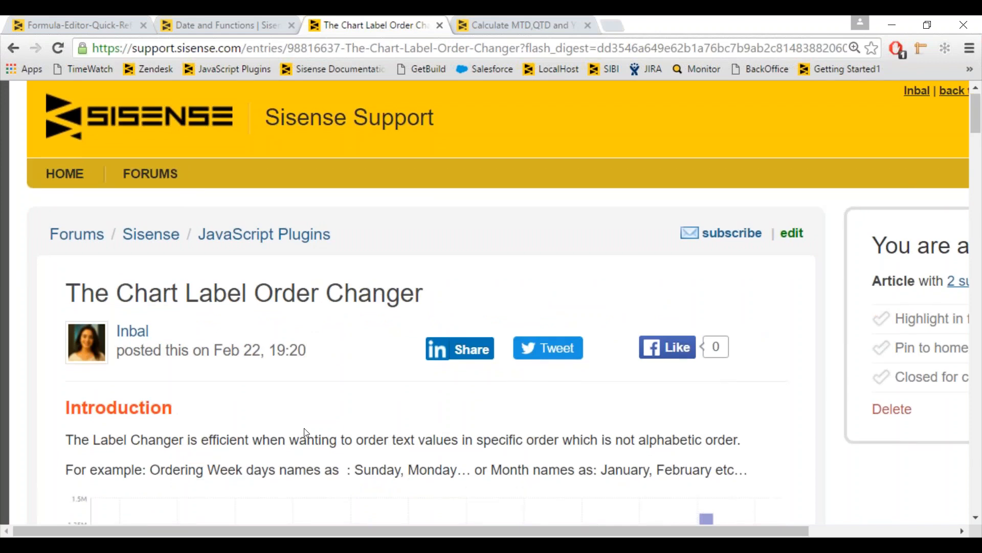
Step: Examine the article's Step 1 example of a CASE expression that adds ordering numbers to the weekday names
{"action": "scroll", "coordinate": [306, 432], "scroll_direction": "down", "scroll_amount": 10}
{"action": "scroll", "coordinate": [306, 433], "scroll_direction": "down", "scroll_amount": 2}
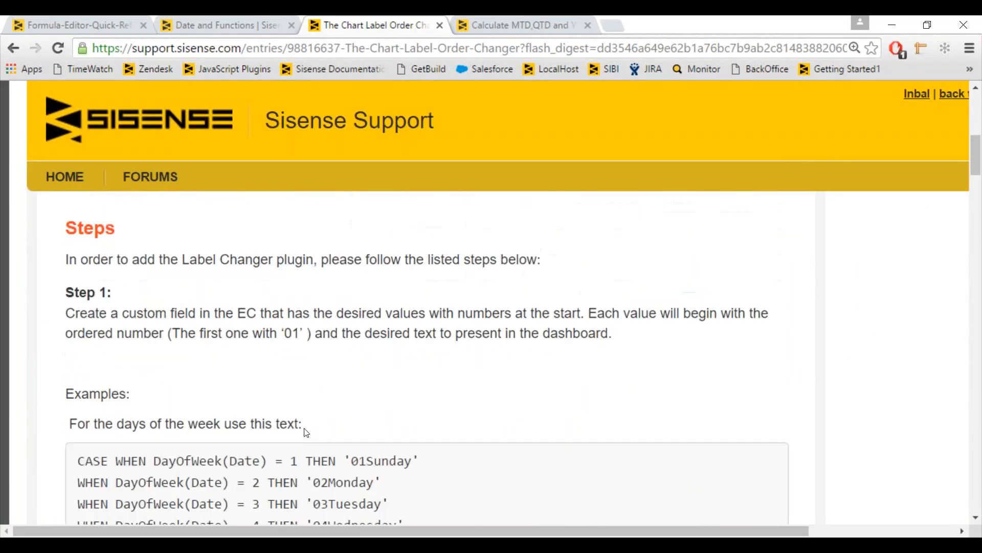
{"action": "scroll", "coordinate": [306, 433], "scroll_direction": "down", "scroll_amount": 3}
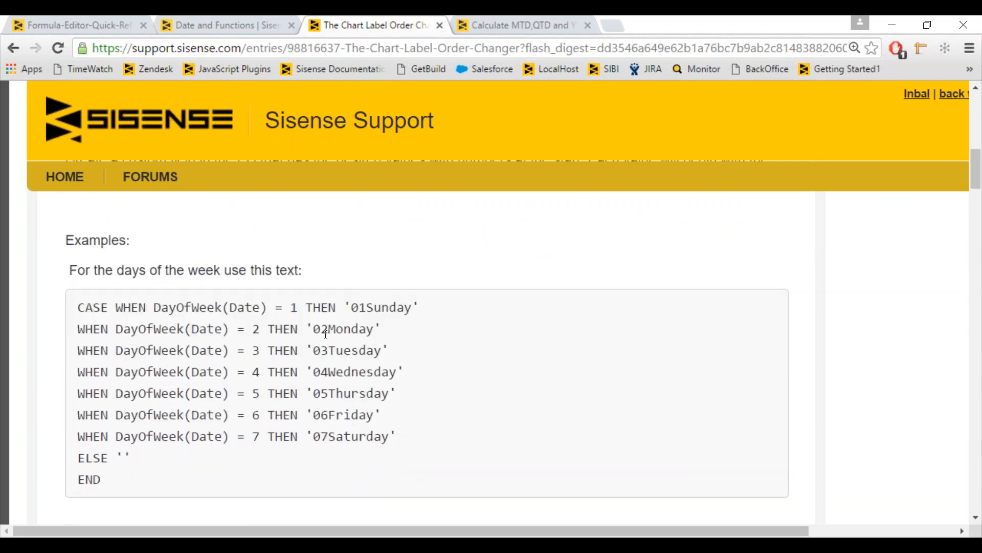
{"action": "left_click_drag", "start_coordinate": [351, 307], "coordinate": [366, 308]}
{"action": "scroll", "coordinate": [302, 379], "scroll_direction": "down", "scroll_amount": 1}
{"action": "scroll", "coordinate": [302, 379], "scroll_direction": "down", "scroll_amount": 5}
{"action": "scroll", "coordinate": [302, 382], "scroll_direction": "up", "scroll_amount": 5}
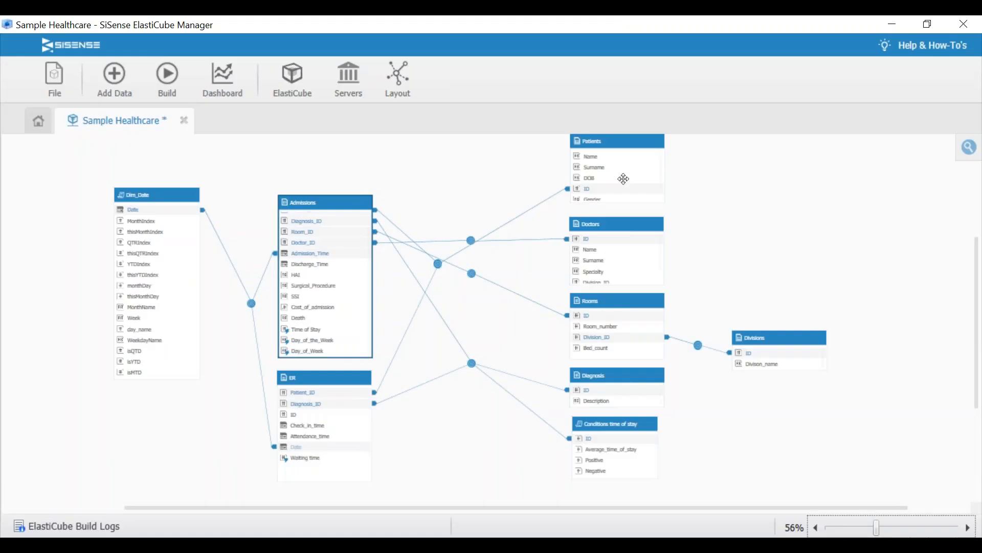
Step: Inspect the custom CASE expression of the Day_of_Week field in the Admissions table, and close the expression editor
{"action": "mouse_move", "coordinate": [296, 358]}
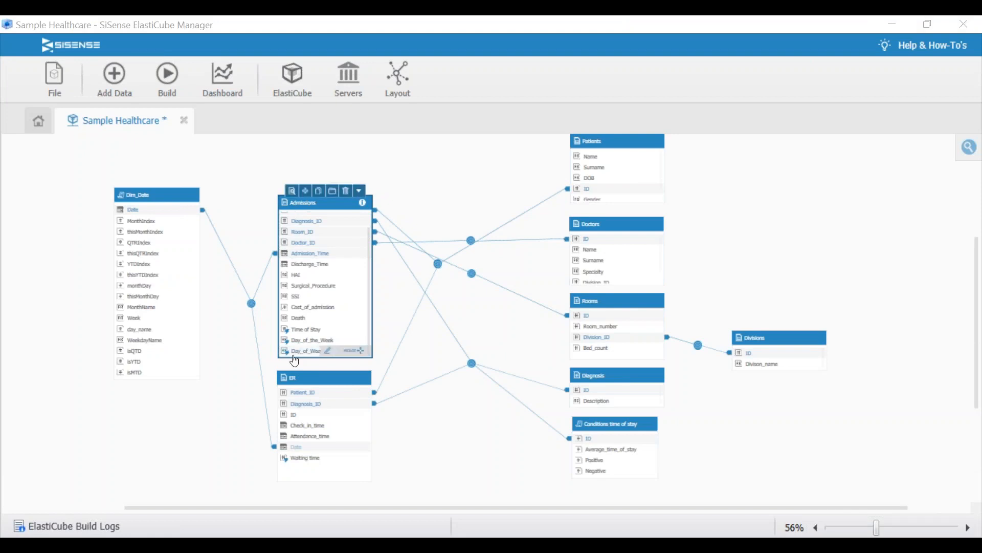
{"action": "left_click", "coordinate": [327, 353]}
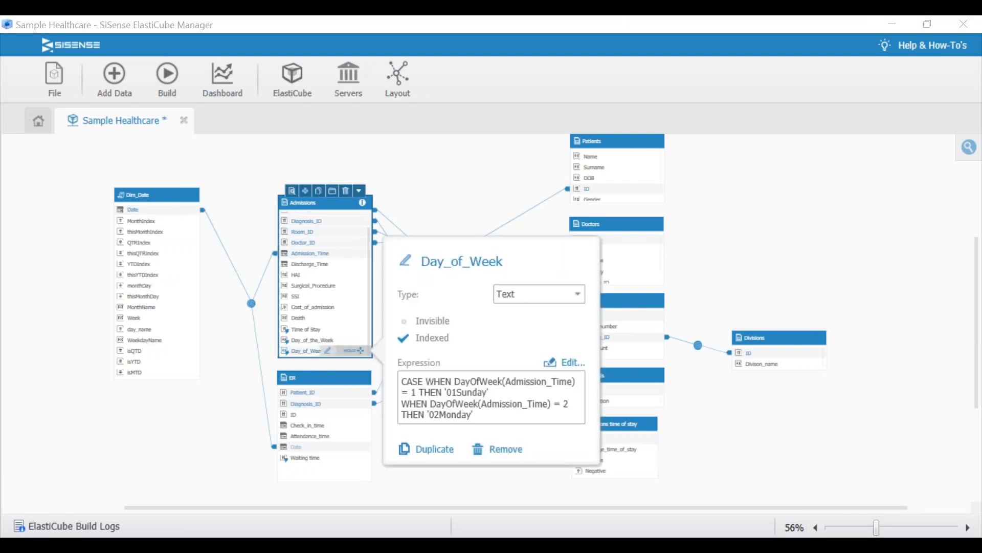
{"action": "left_click", "coordinate": [572, 365]}
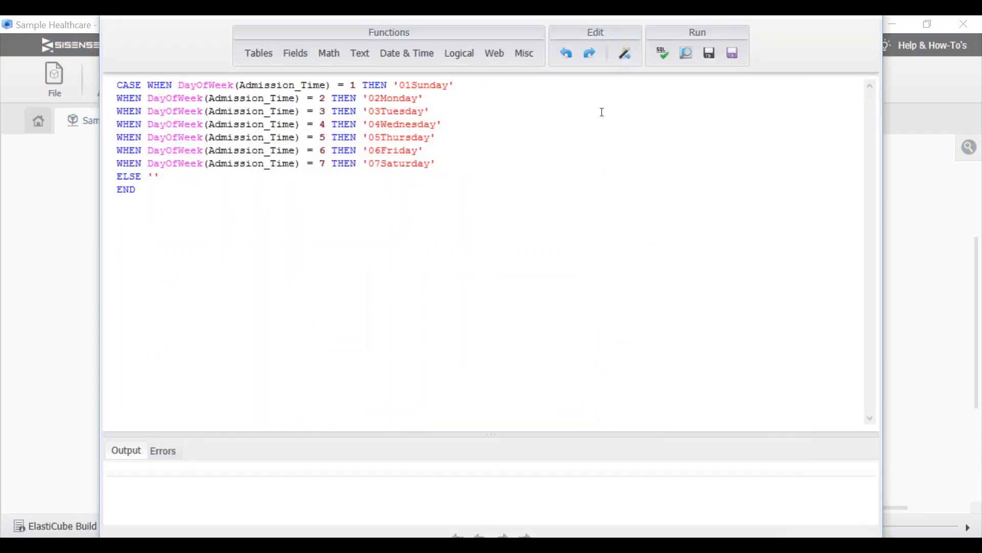
{"action": "left_click", "coordinate": [729, 51]}
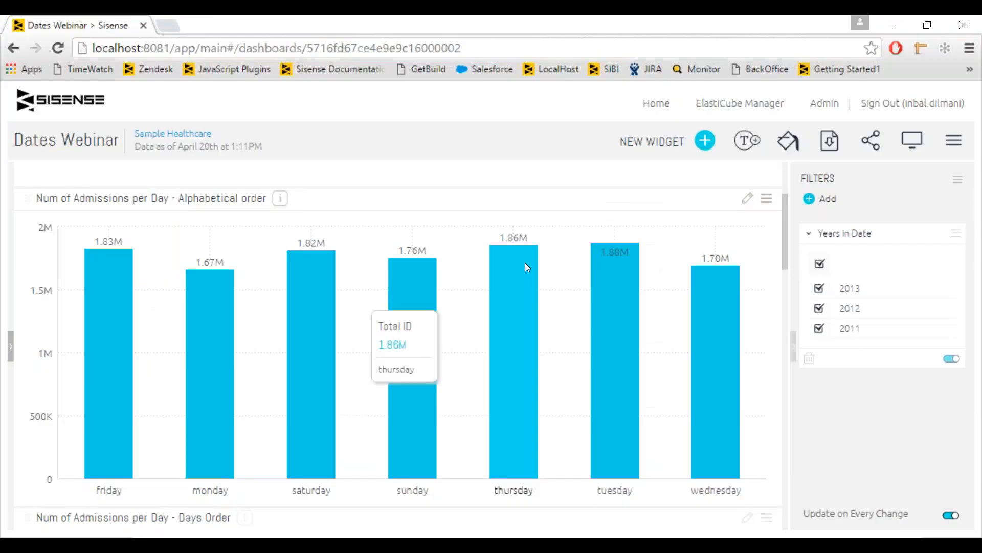
Step: Compare the alphabetical admissions-per-day chart with the Days Order chart, checking the bars from Sunday to Saturday
{"action": "scroll", "coordinate": [525, 263], "scroll_direction": "down", "scroll_amount": 5}
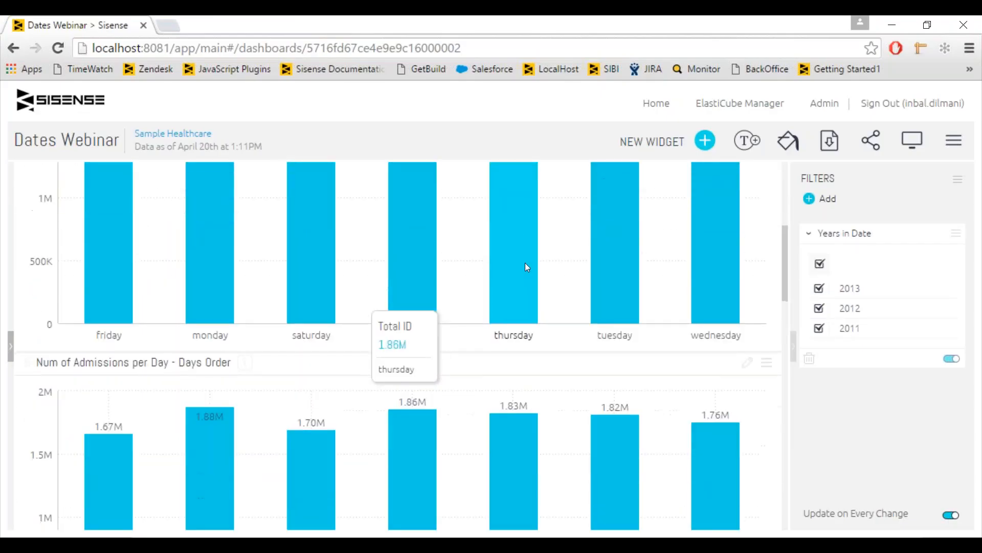
{"action": "scroll", "coordinate": [526, 263], "scroll_direction": "down", "scroll_amount": 3}
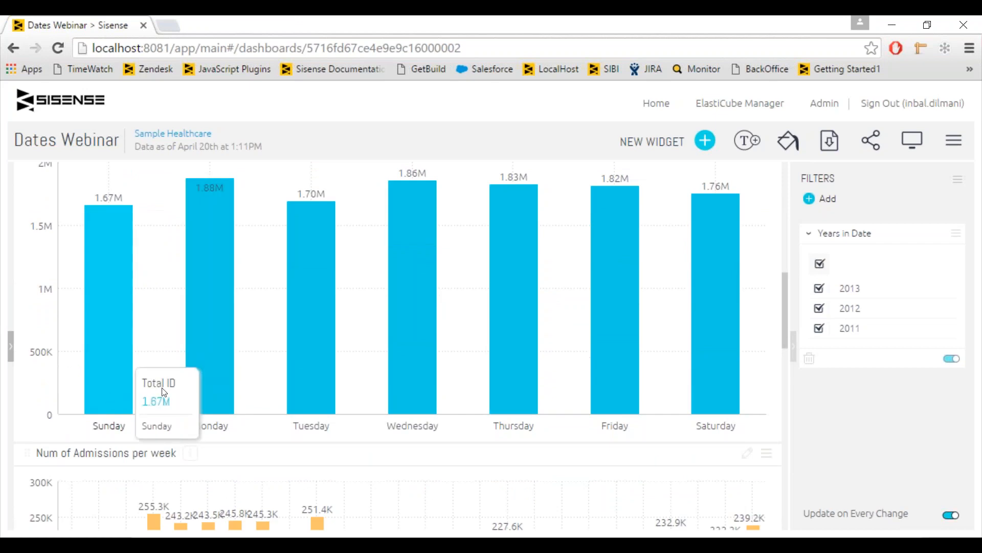
{"action": "mouse_move", "coordinate": [723, 370]}
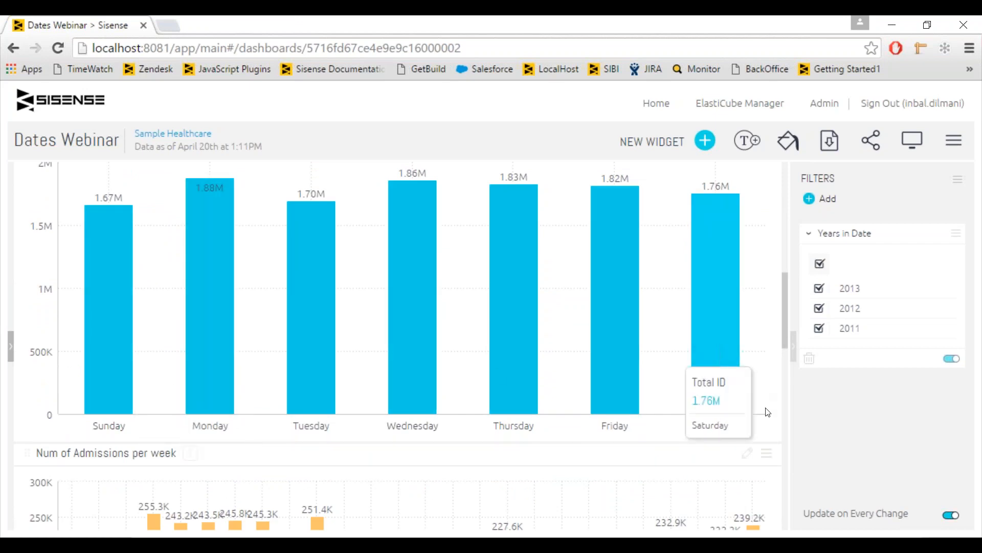
{"action": "scroll", "coordinate": [767, 412], "scroll_direction": "down", "scroll_amount": 2}
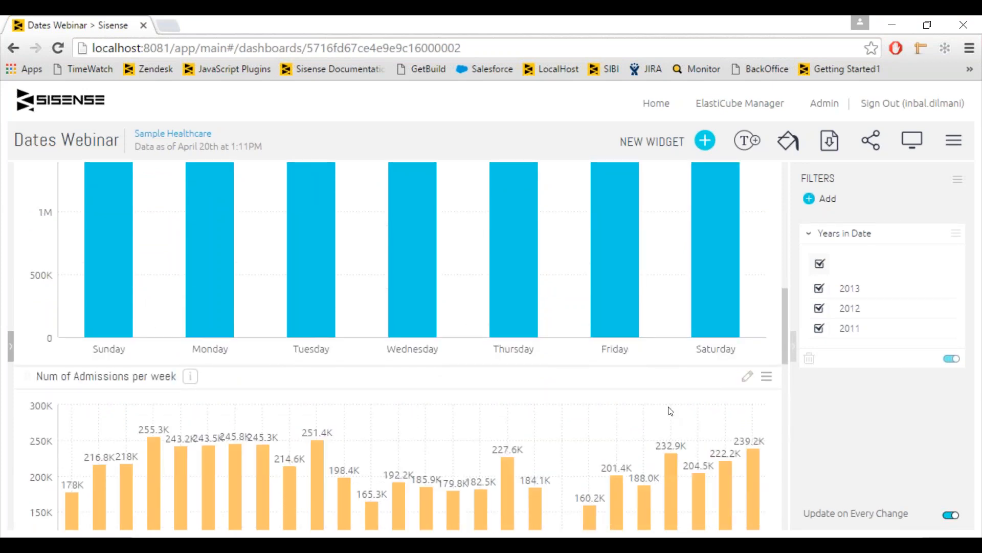
{"action": "scroll", "coordinate": [670, 411], "scroll_direction": "up", "scroll_amount": 2}
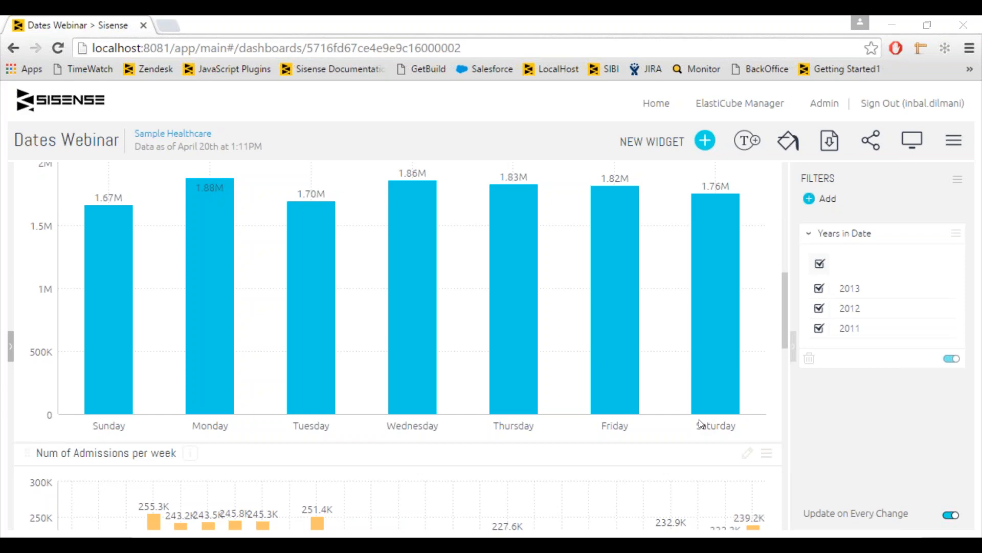
Step: Switch to The Chart Label Order Changer support article and read on past its days-of-the-week CASE example
{"action": "key", "text": "alt+Tab"}
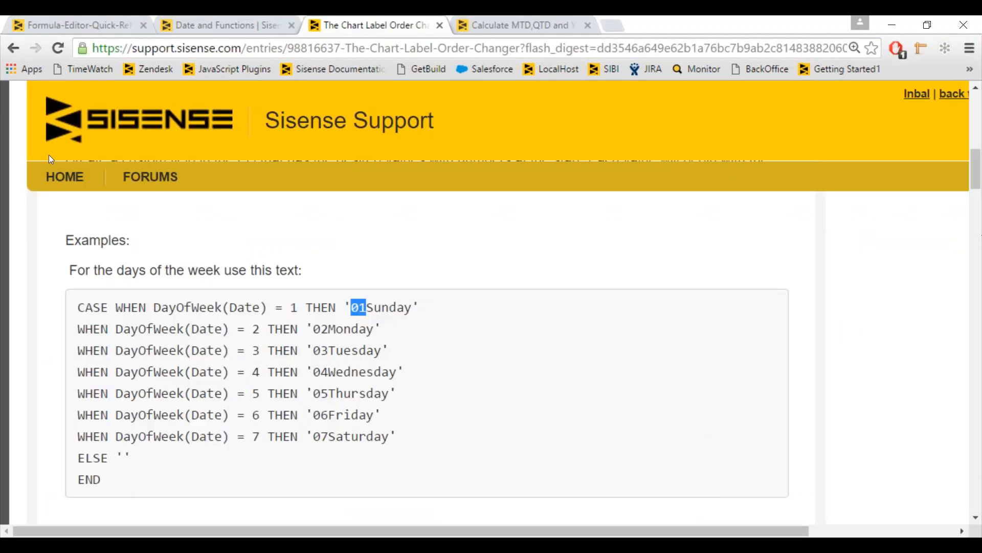
{"action": "left_click", "coordinate": [409, 268]}
{"action": "scroll", "coordinate": [410, 267], "scroll_direction": "down", "scroll_amount": 9}
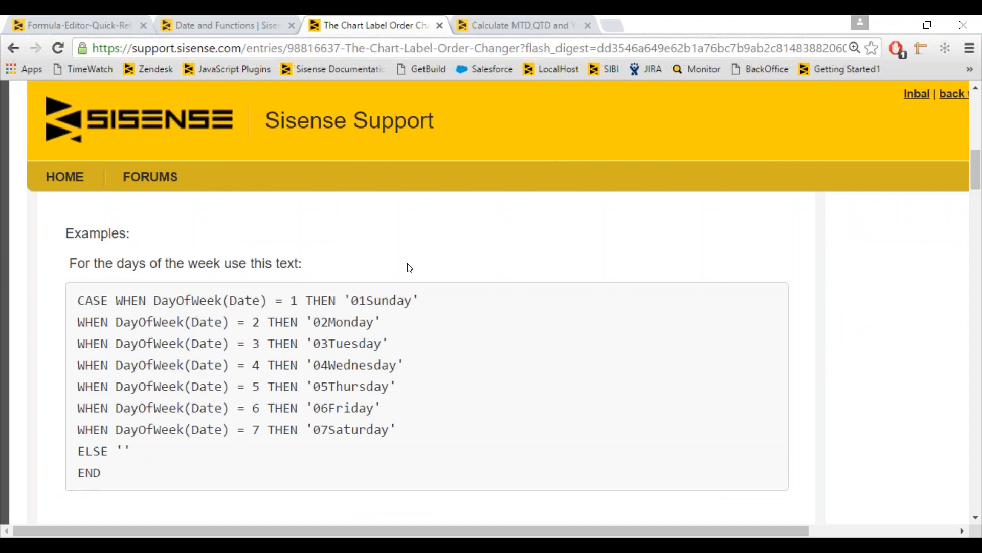
{"action": "scroll", "coordinate": [410, 268], "scroll_direction": "down", "scroll_amount": 12}
{"action": "scroll", "coordinate": [409, 268], "scroll_direction": "down", "scroll_amount": 7}
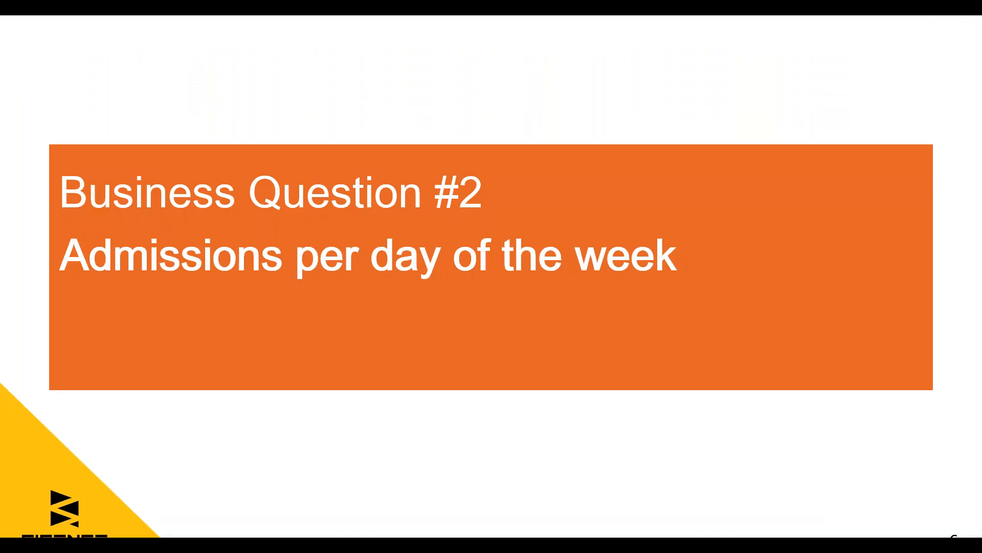
{"action": "key", "text": "Right"}
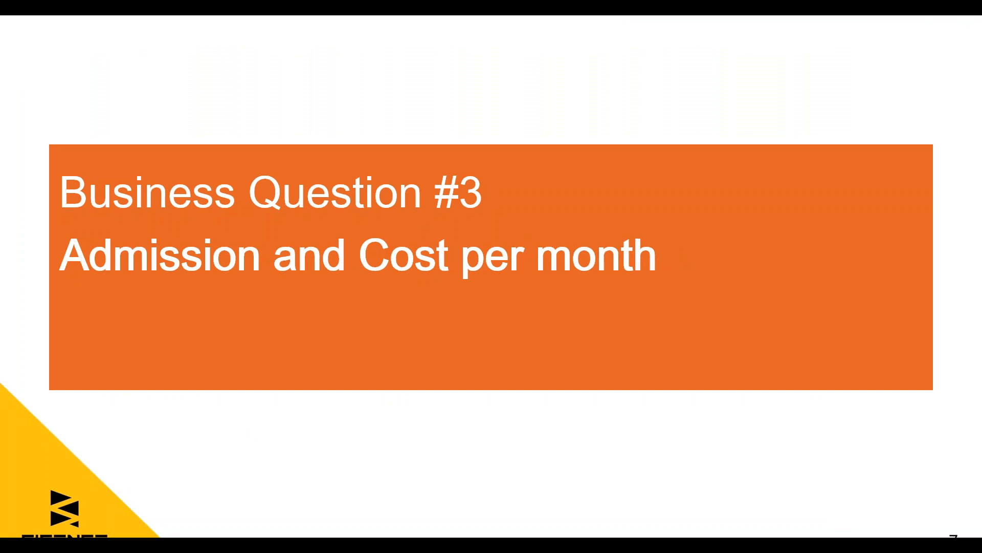
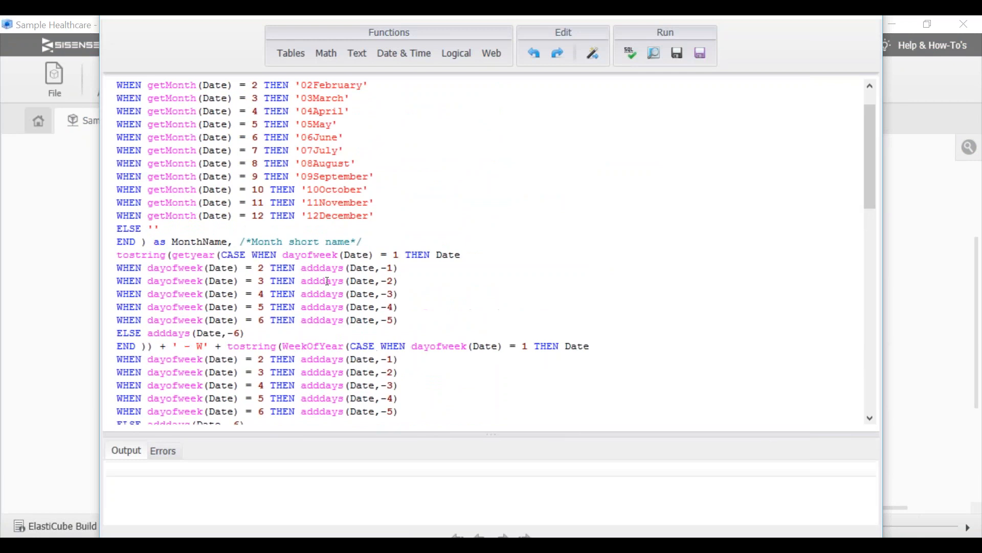
Step: Examine the Week expression in the Dim_Date SQL, focusing on the adddays offsets -1 and -2 in its WeekOfYear part
{"action": "scroll", "coordinate": [328, 281], "scroll_direction": "down", "scroll_amount": 2}
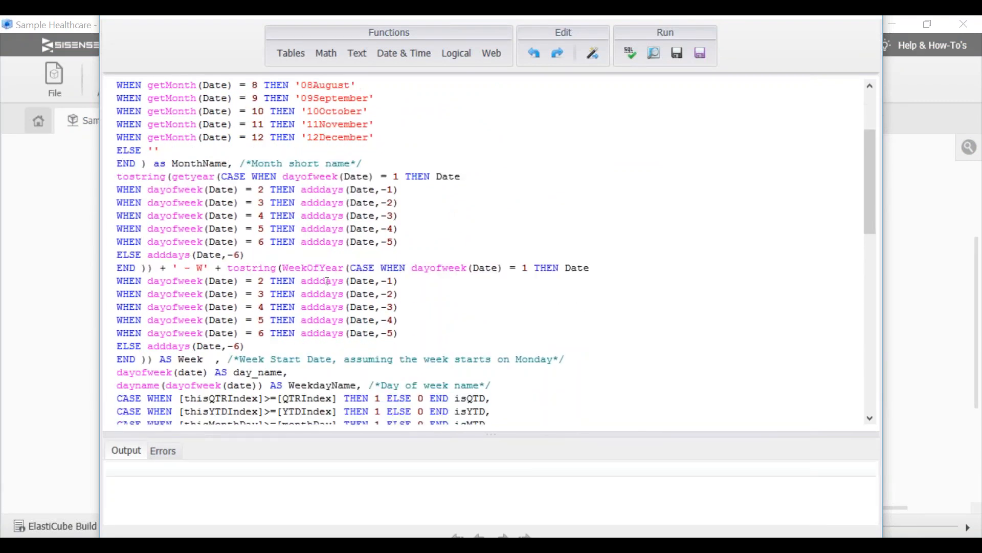
{"action": "scroll", "coordinate": [328, 281], "scroll_direction": "down", "scroll_amount": 1}
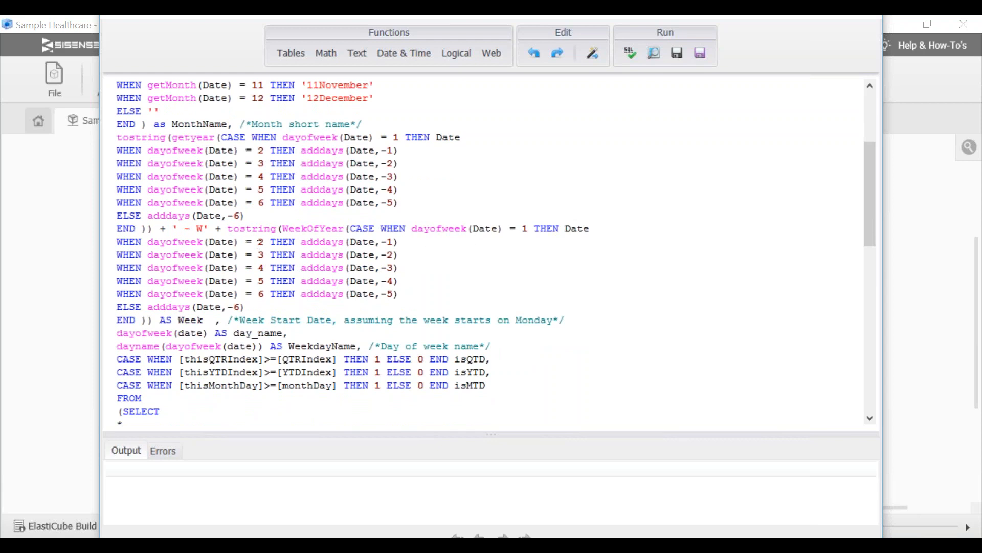
{"action": "left_click", "coordinate": [397, 242]}
{"action": "double_click", "coordinate": [391, 242]}
{"action": "left_click_drag", "start_coordinate": [387, 241], "coordinate": [384, 254]}
{"action": "double_click", "coordinate": [391, 255]}
Step: Preview the Dim_Date query results, enlarge the output area and examine the Week column's year-and-week values
{"action": "left_click", "coordinate": [654, 53]}
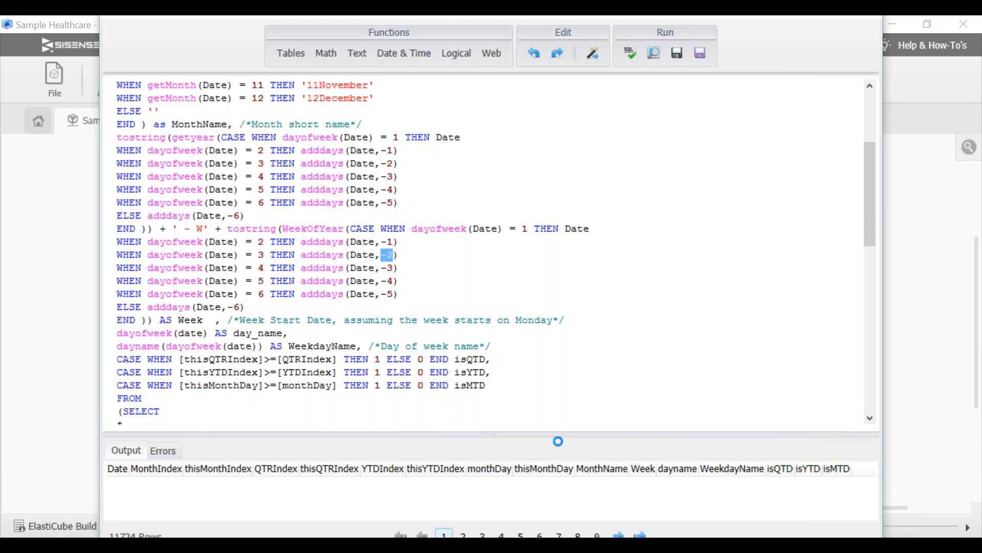
{"action": "left_click_drag", "start_coordinate": [565, 433], "coordinate": [565, 367]}
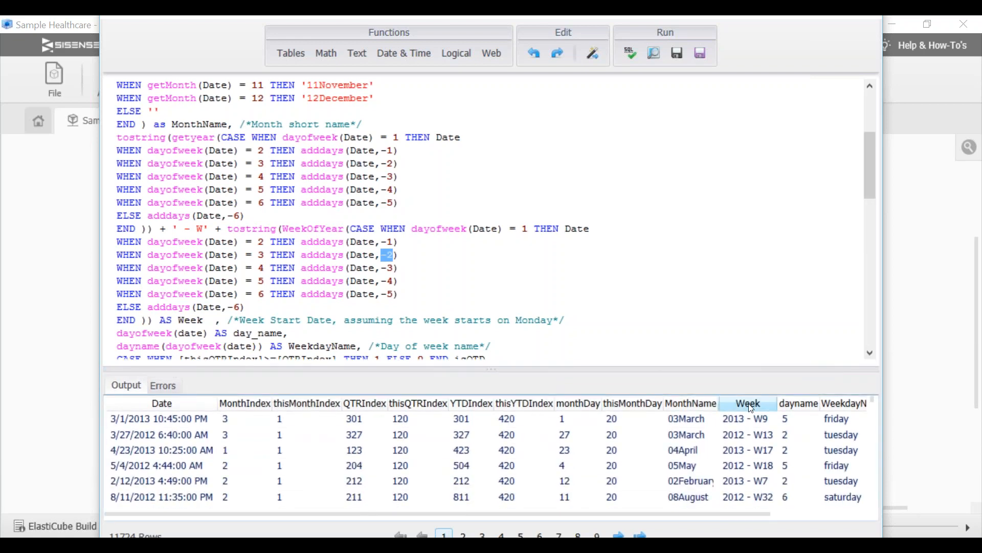
{"action": "left_click", "coordinate": [741, 424]}
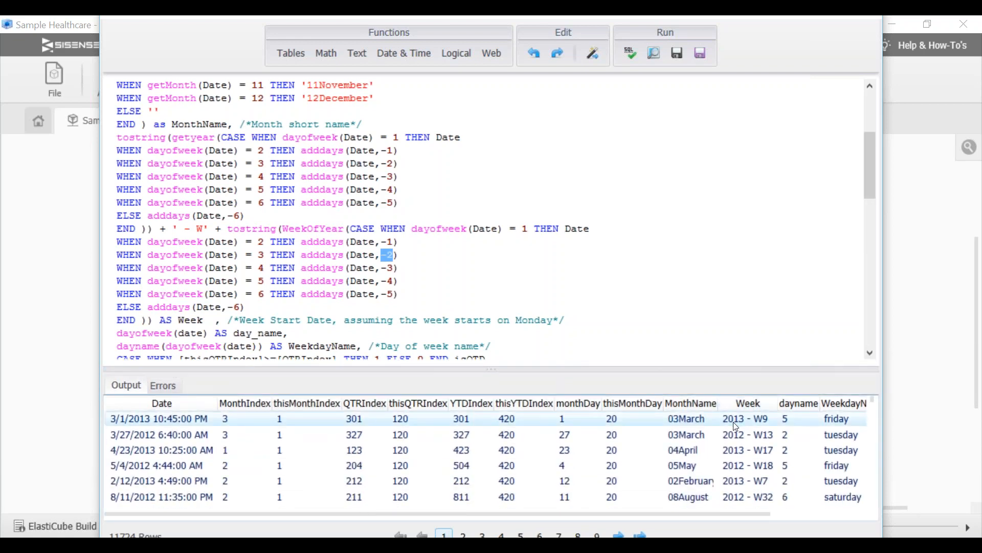
{"action": "left_click", "coordinate": [757, 428]}
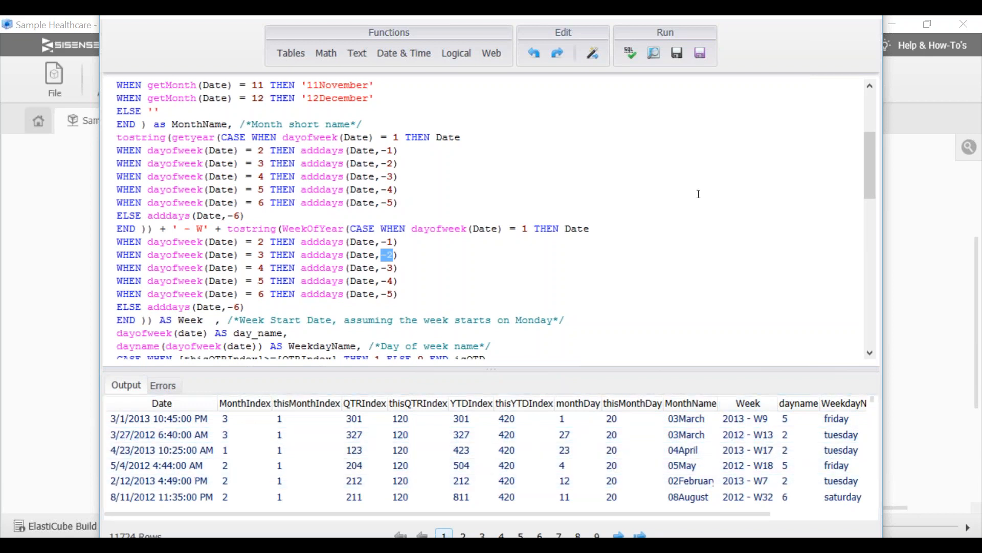
Step: Examine the union subquery collecting the Admissions and ER date fields at the end of the Dim_Date SQL, and close the editor
{"action": "left_click", "coordinate": [362, 300]}
{"action": "scroll", "coordinate": [361, 300], "scroll_direction": "down", "scroll_amount": 1}
{"action": "scroll", "coordinate": [362, 299], "scroll_direction": "down", "scroll_amount": 9}
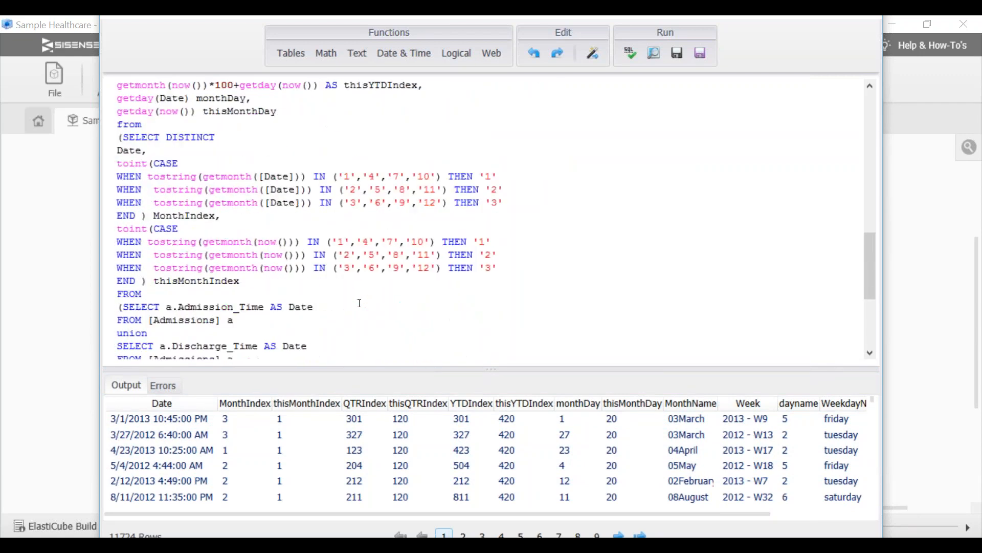
{"action": "scroll", "coordinate": [360, 302], "scroll_direction": "down", "scroll_amount": 4}
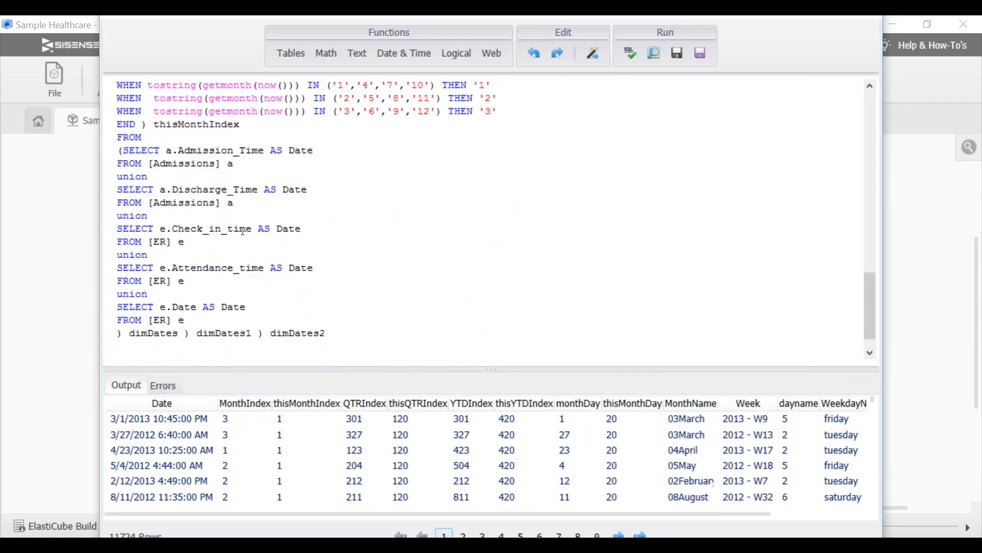
{"action": "left_click_drag", "start_coordinate": [125, 149], "coordinate": [185, 320]}
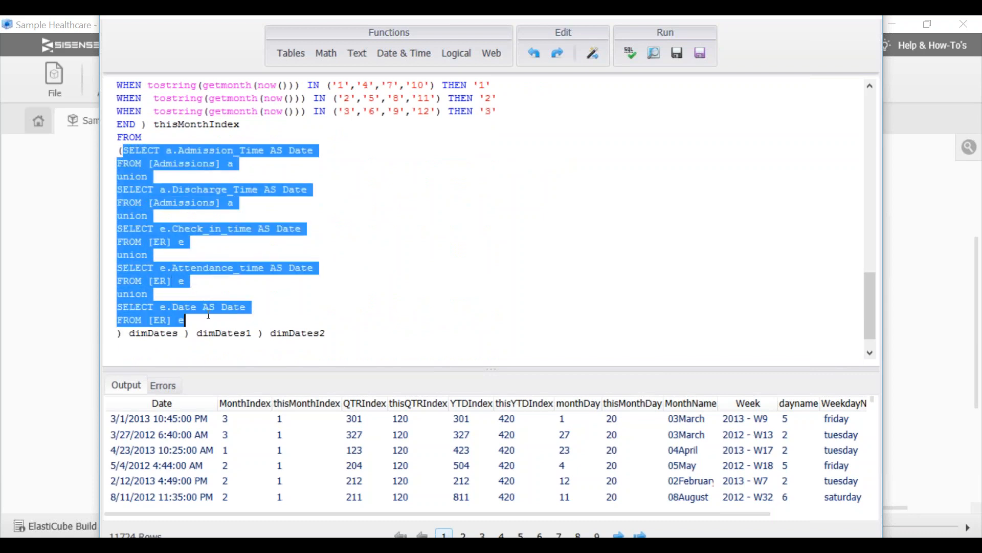
{"action": "left_click", "coordinate": [190, 177]}
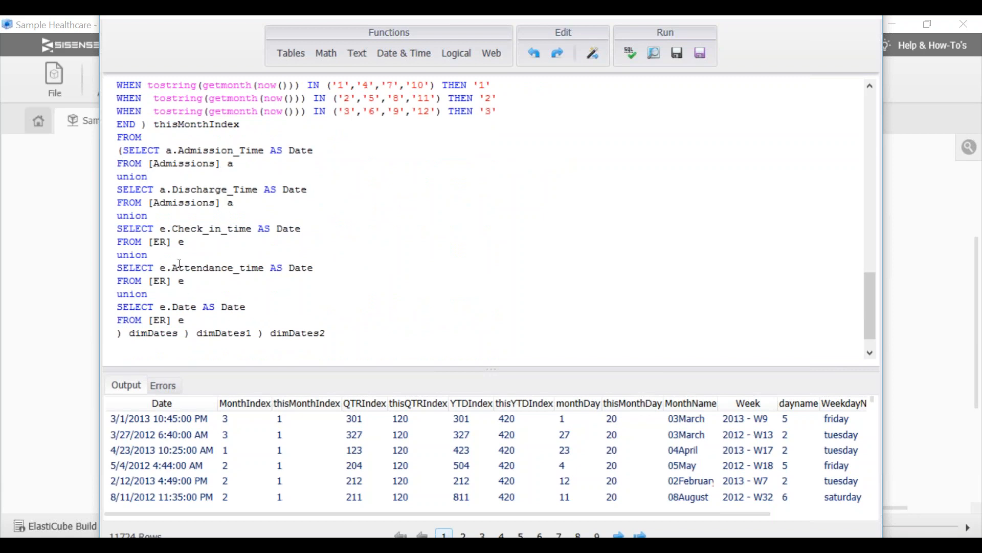
{"action": "left_click", "coordinate": [703, 53]}
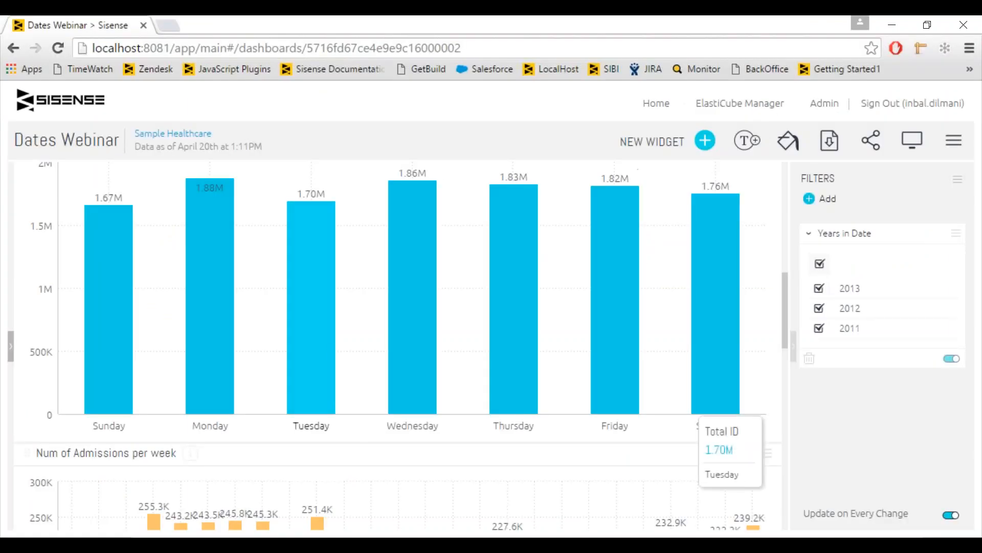
Step: View the admissions-per-week chart and the untitled monthly cost chart below it on the Dates Webinar dashboard
{"action": "scroll", "coordinate": [331, 354], "scroll_direction": "down", "scroll_amount": 6}
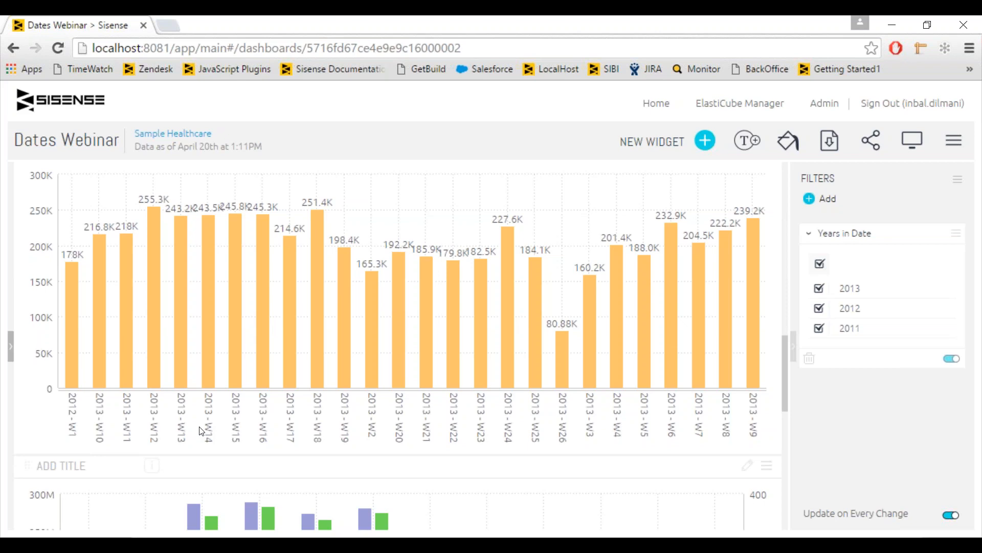
{"action": "scroll", "coordinate": [201, 431], "scroll_direction": "down", "scroll_amount": 3}
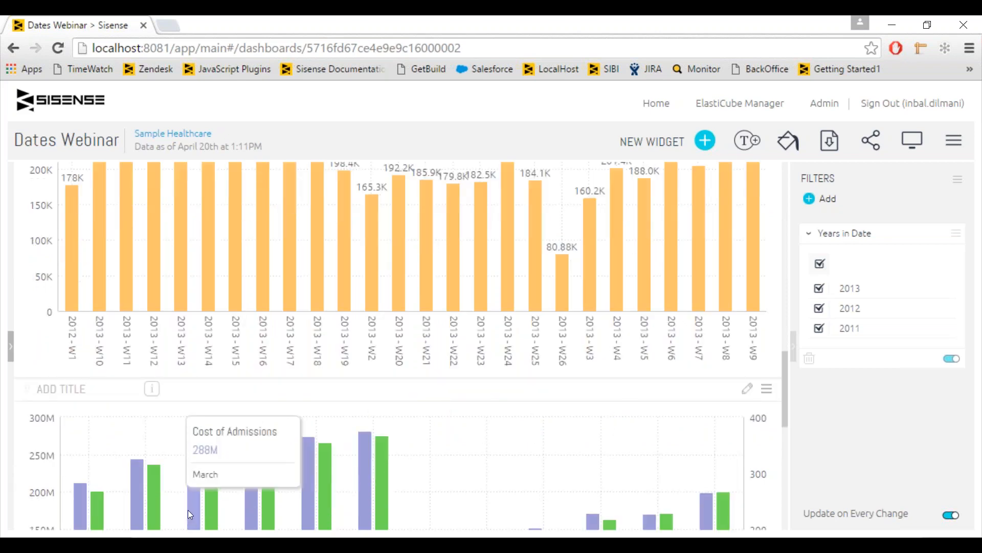
{"action": "key", "text": "super"}
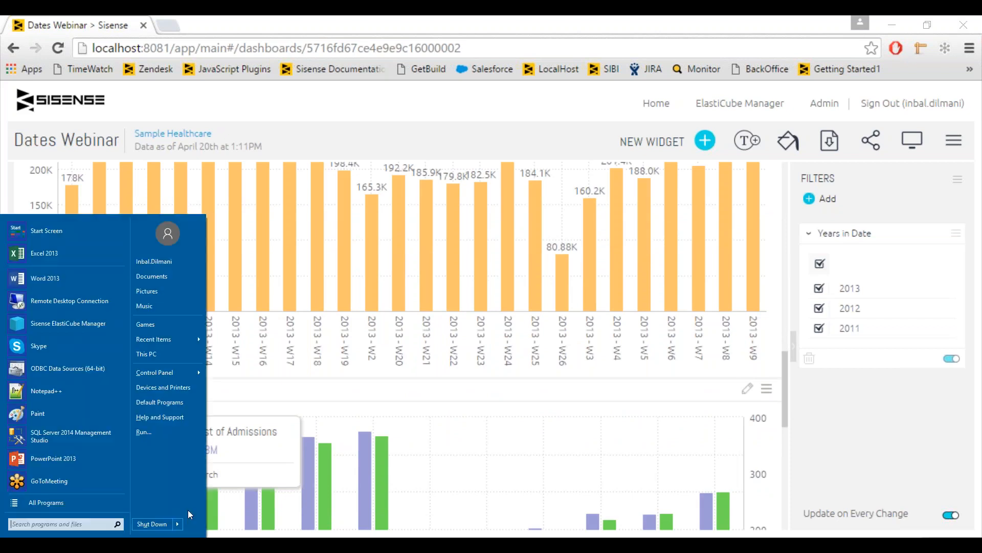
{"action": "key", "text": "super"}
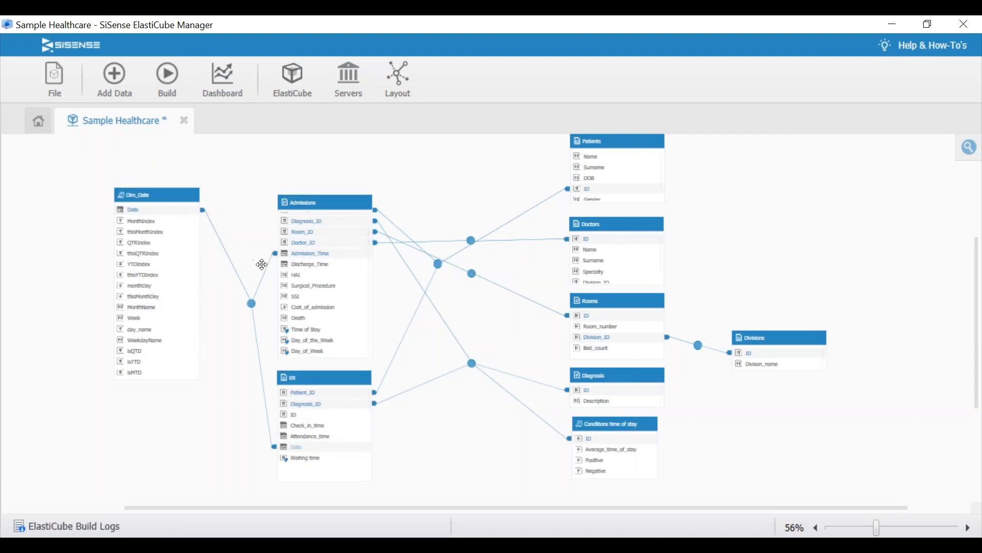
Step: Reopen the Dim_Date SQL in ElastiCube Manager and examine the innermost union subquery together with its dimDates alias
{"action": "mouse_move", "coordinate": [304, 259]}
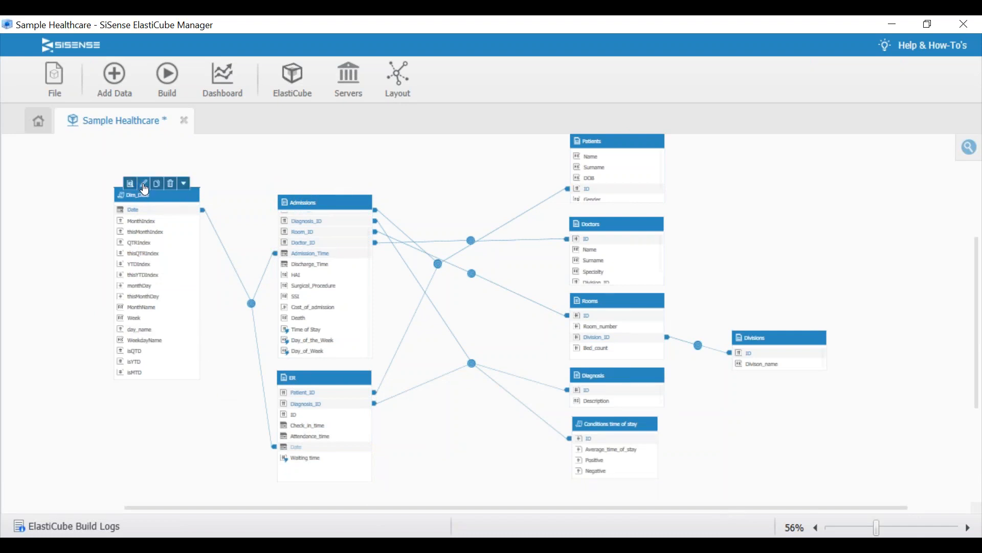
{"action": "left_click", "coordinate": [144, 185]}
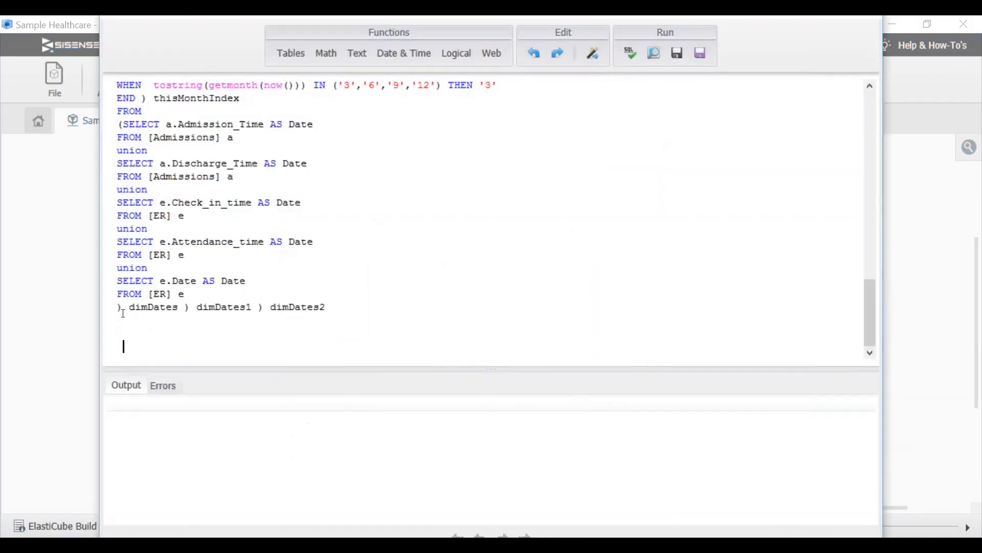
{"action": "left_click_drag", "start_coordinate": [123, 314], "coordinate": [118, 124]}
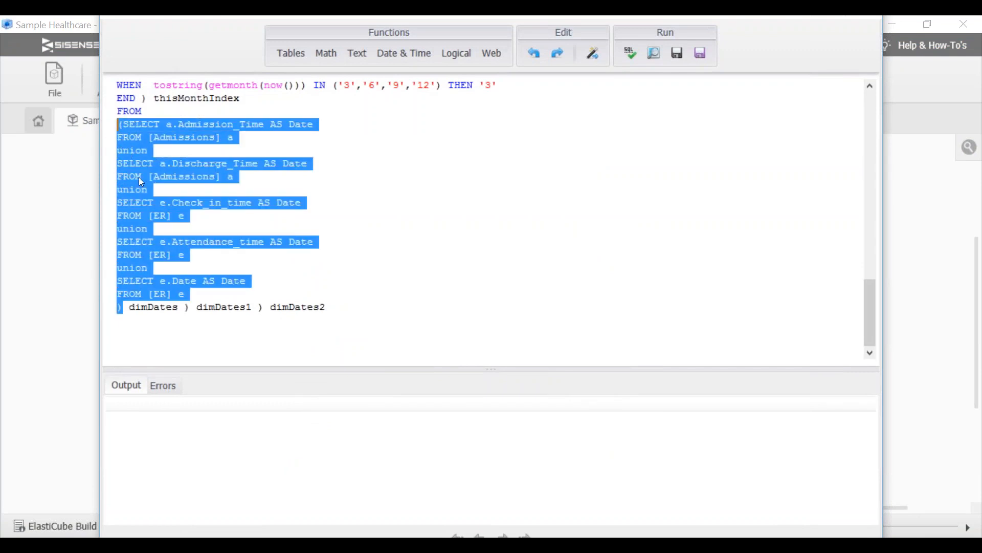
{"action": "double_click", "coordinate": [156, 309]}
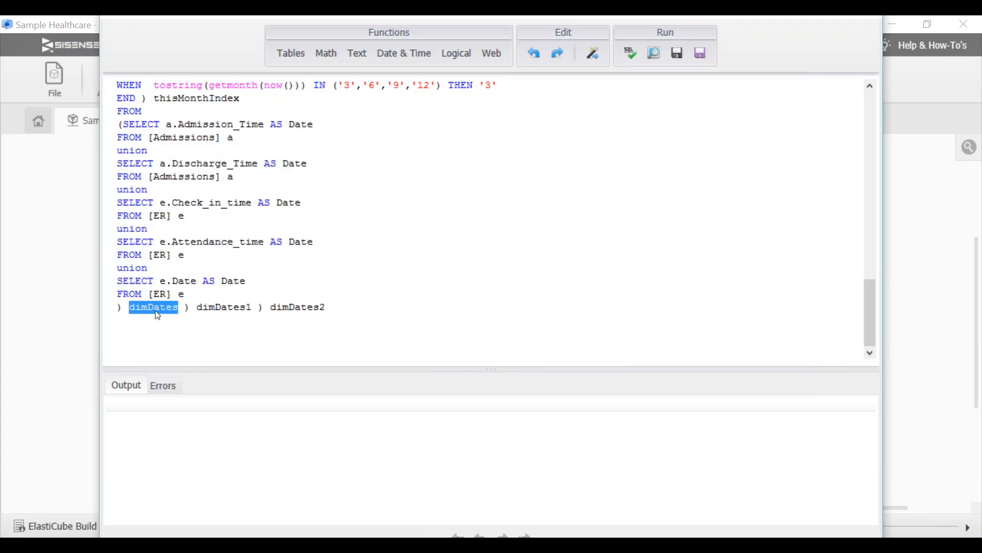
{"action": "scroll", "coordinate": [158, 315], "scroll_direction": "up", "scroll_amount": 2}
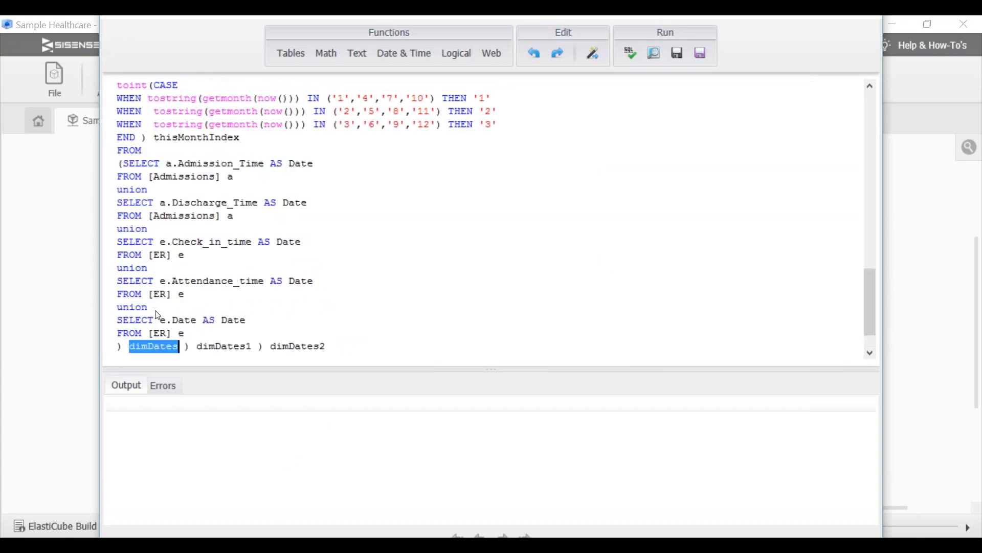
{"action": "scroll", "coordinate": [158, 315], "scroll_direction": "down", "scroll_amount": 2}
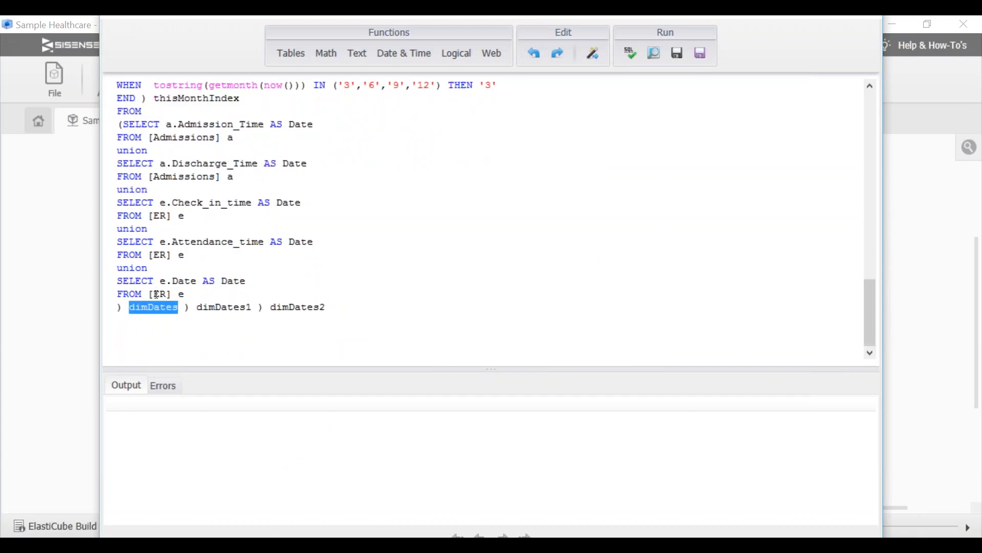
Step: Examine the last Date field in the union subquery and the Week and to-date expressions above it, and close the Dim_Date SQL editor
{"action": "left_click", "coordinate": [248, 282]}
{"action": "double_click", "coordinate": [247, 282]}
{"action": "scroll", "coordinate": [247, 285], "scroll_direction": "up", "scroll_amount": 4}
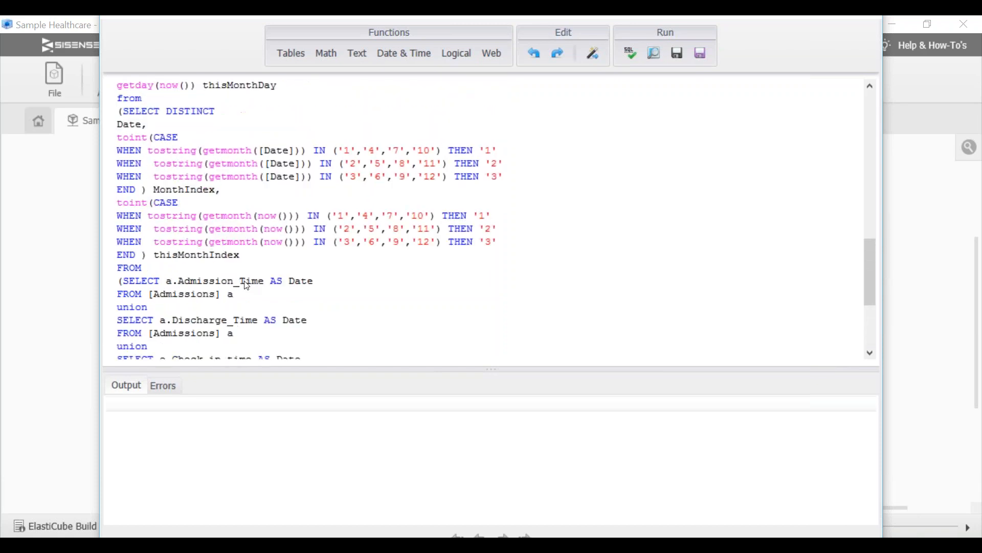
{"action": "scroll", "coordinate": [248, 285], "scroll_direction": "up", "scroll_amount": 7}
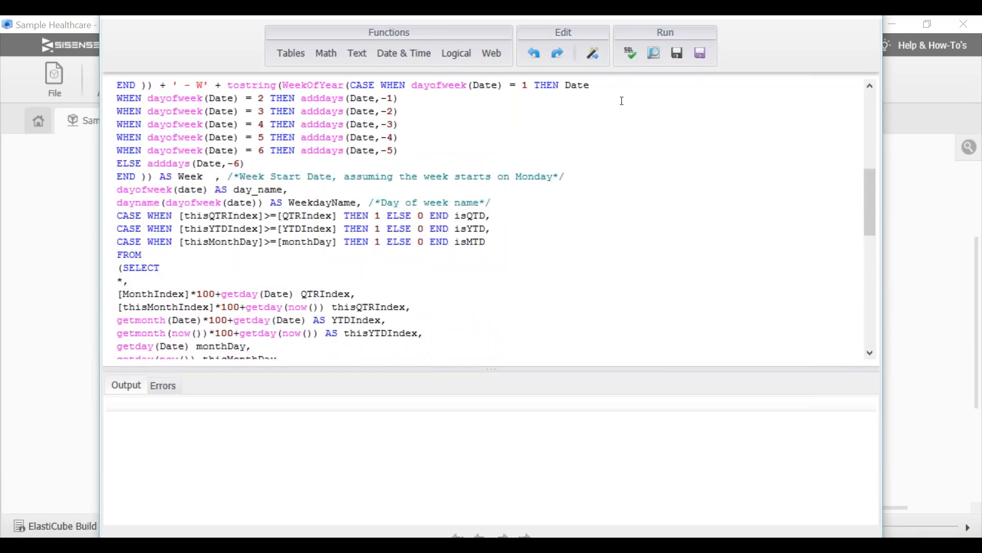
{"action": "left_click", "coordinate": [704, 51]}
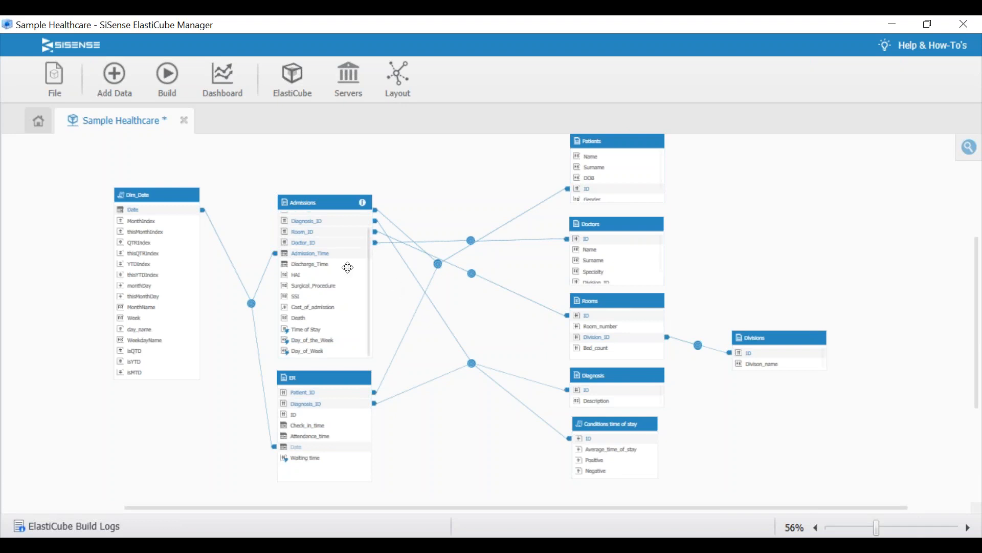
Step: Switch to the Dates Webinar dashboard and view the admissions charts by day, by week and by month
{"action": "mouse_move", "coordinate": [299, 260]}
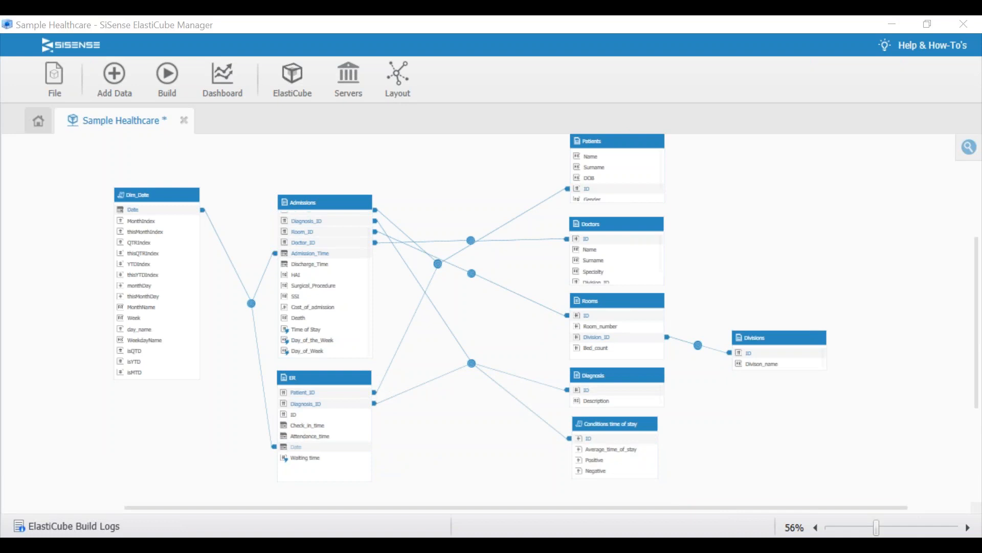
{"action": "key", "text": "alt+Tab"}
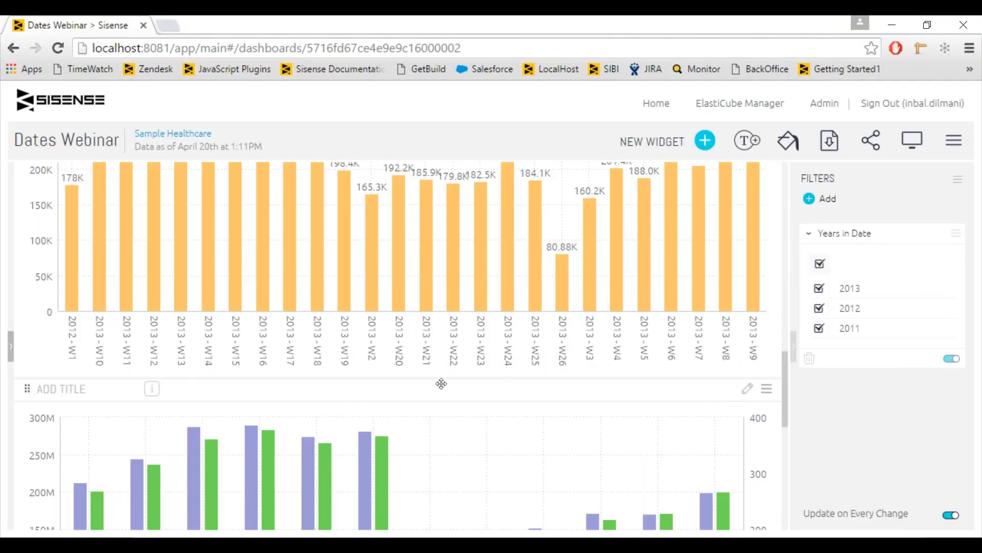
{"action": "scroll", "coordinate": [441, 383], "scroll_direction": "up", "scroll_amount": 8}
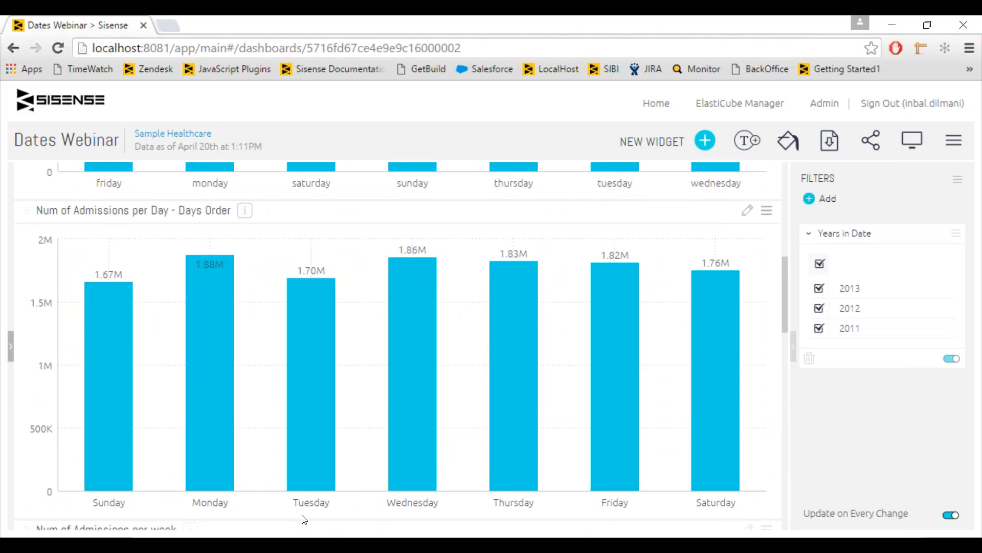
{"action": "scroll", "coordinate": [428, 520], "scroll_direction": "down", "scroll_amount": 3}
{"action": "scroll", "coordinate": [428, 517], "scroll_direction": "down", "scroll_amount": 5}
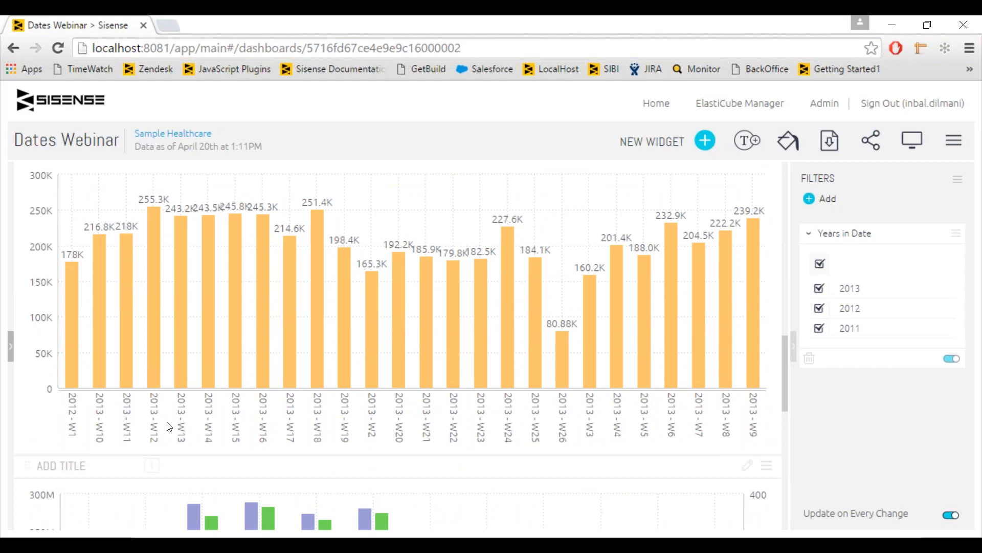
{"action": "scroll", "coordinate": [169, 426], "scroll_direction": "down", "scroll_amount": 5}
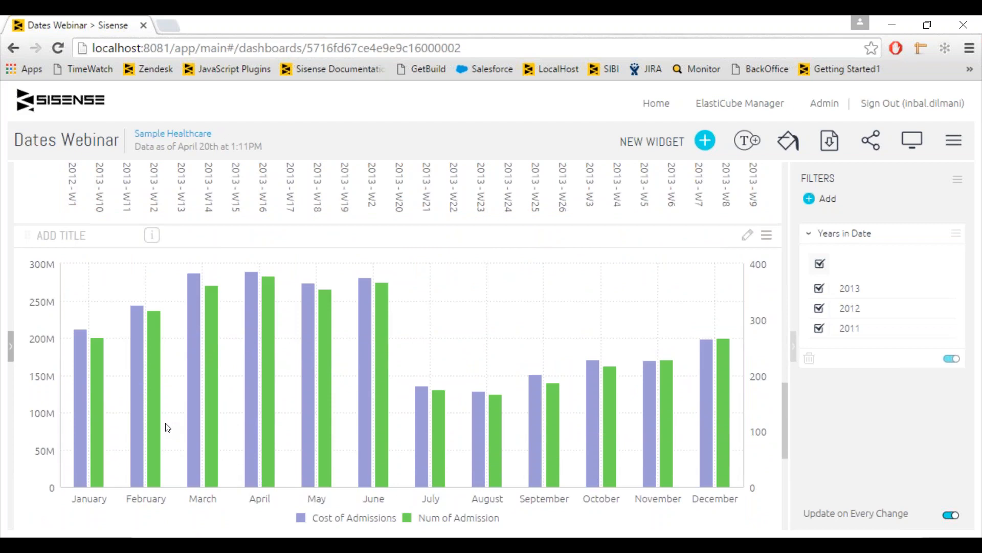
{"action": "scroll", "coordinate": [168, 427], "scroll_direction": "down", "scroll_amount": 2}
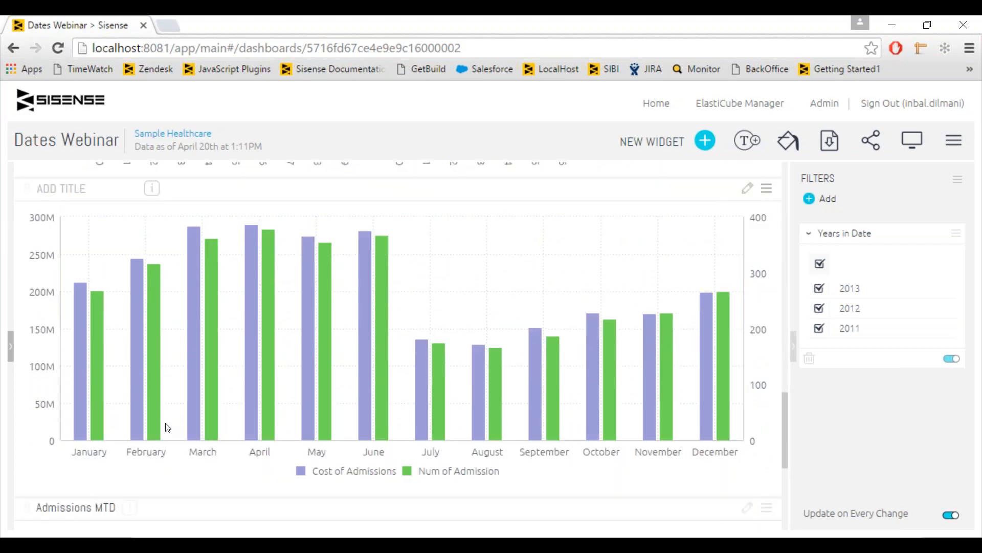
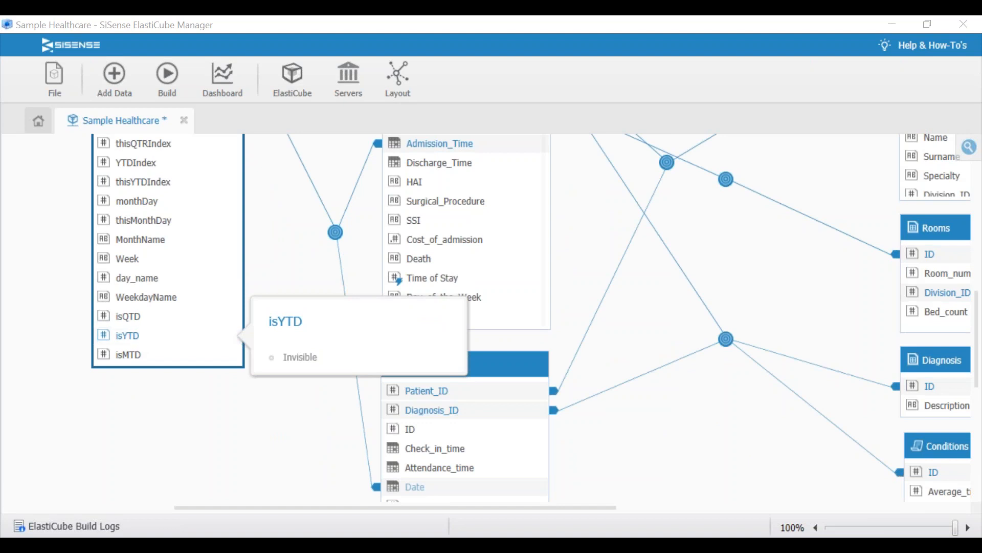
Step: Reopen the Dim_Date SQL in ElastiCube Manager, examine the month index and isQTD, isYTD and isMTD expressions, and close the editor
{"action": "left_click", "coordinate": [68, 231]}
{"action": "left_click_drag", "start_coordinate": [68, 230], "coordinate": [63, 390]}
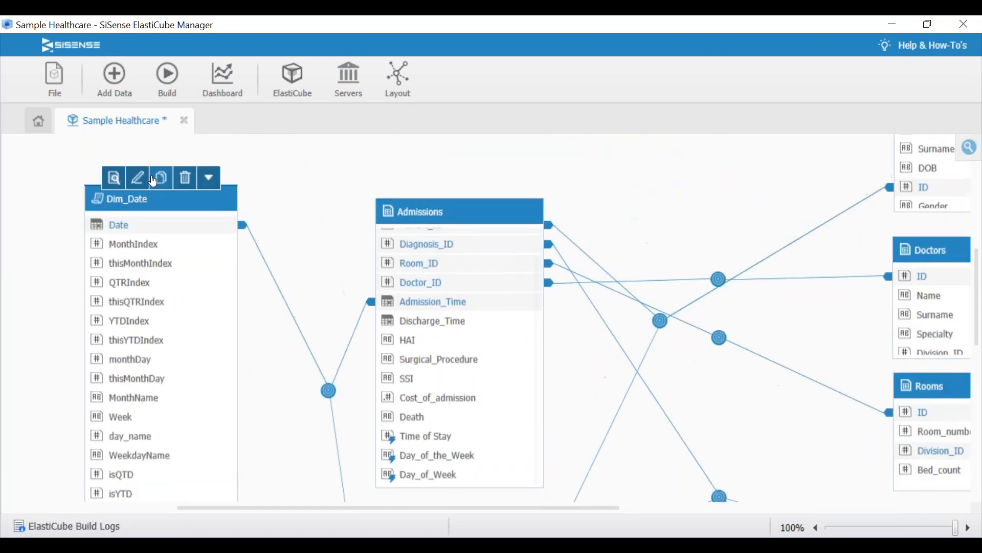
{"action": "left_click", "coordinate": [141, 183]}
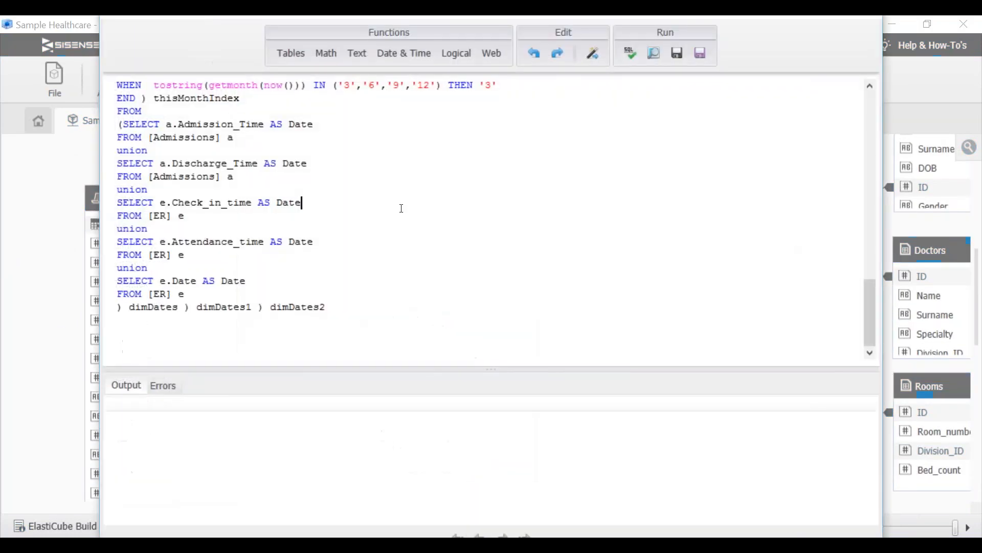
{"action": "scroll", "coordinate": [399, 215], "scroll_direction": "up", "scroll_amount": 3}
{"action": "scroll", "coordinate": [401, 221], "scroll_direction": "up", "scroll_amount": 9}
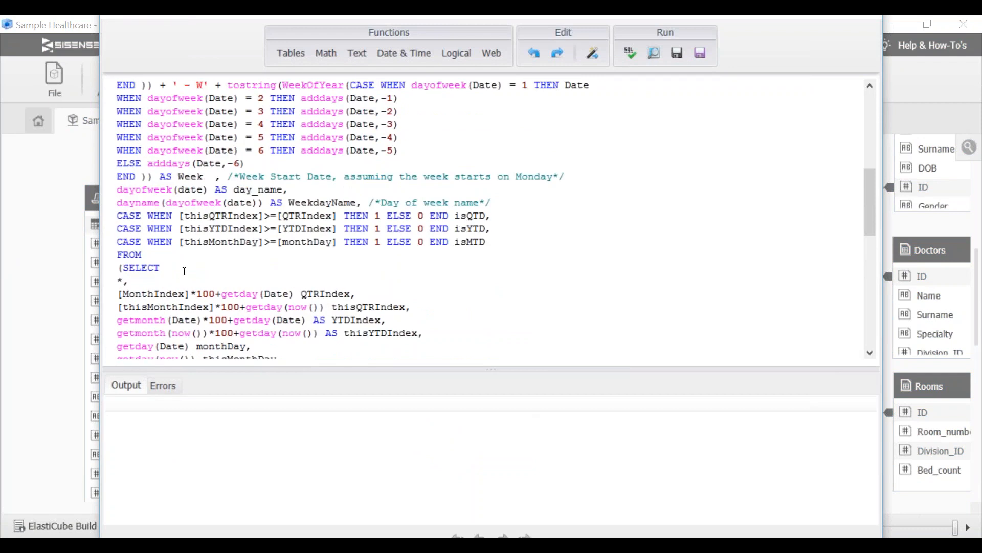
{"action": "scroll", "coordinate": [185, 271], "scroll_direction": "down", "scroll_amount": 1}
{"action": "scroll", "coordinate": [185, 271], "scroll_direction": "down", "scroll_amount": 3}
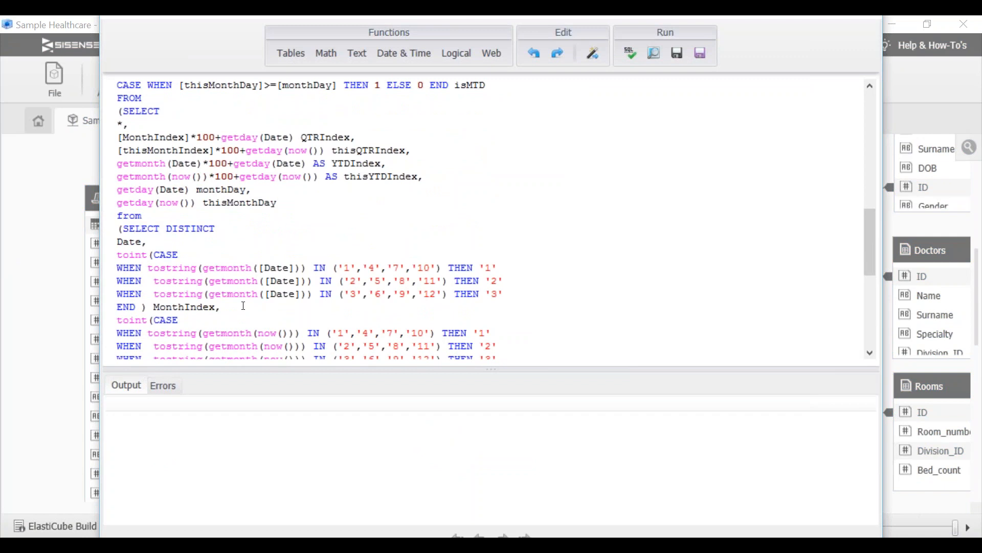
{"action": "scroll", "coordinate": [243, 306], "scroll_direction": "down", "scroll_amount": 1}
{"action": "scroll", "coordinate": [244, 306], "scroll_direction": "up", "scroll_amount": 4}
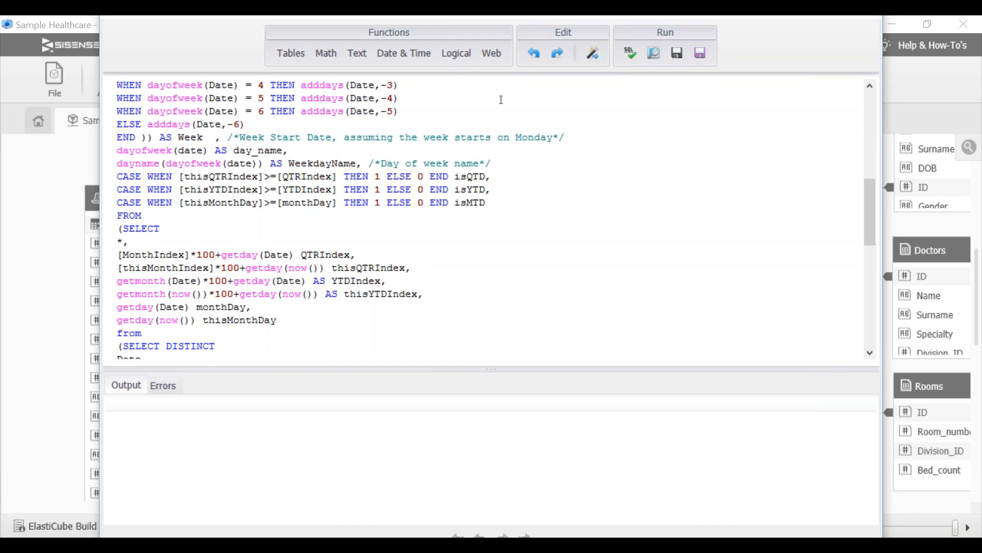
{"action": "left_click", "coordinate": [701, 54]}
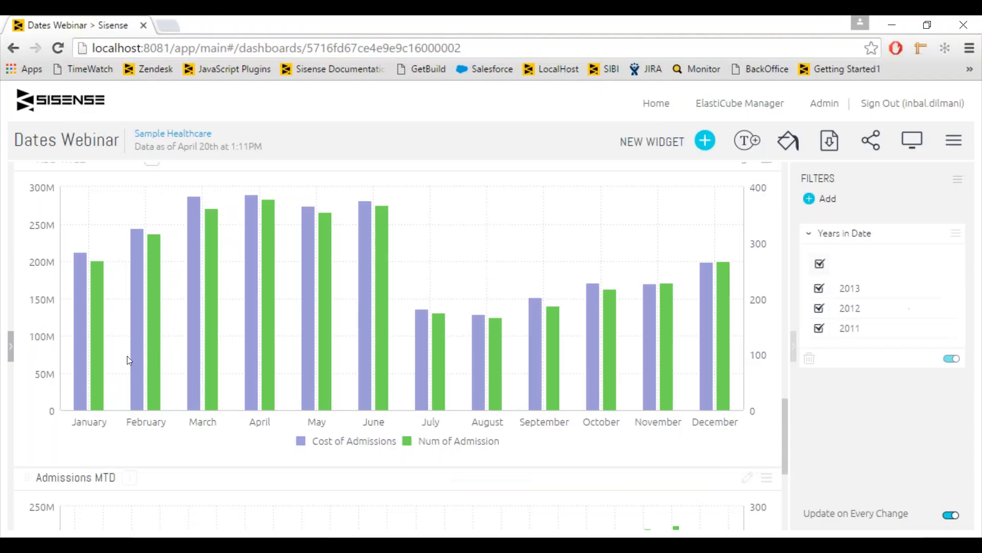
Step: Open the Admissions MTD widget on the Dates Webinar dashboard for editing
{"action": "mouse_move", "coordinate": [142, 401]}
{"action": "scroll", "coordinate": [209, 421], "scroll_direction": "down", "scroll_amount": 5}
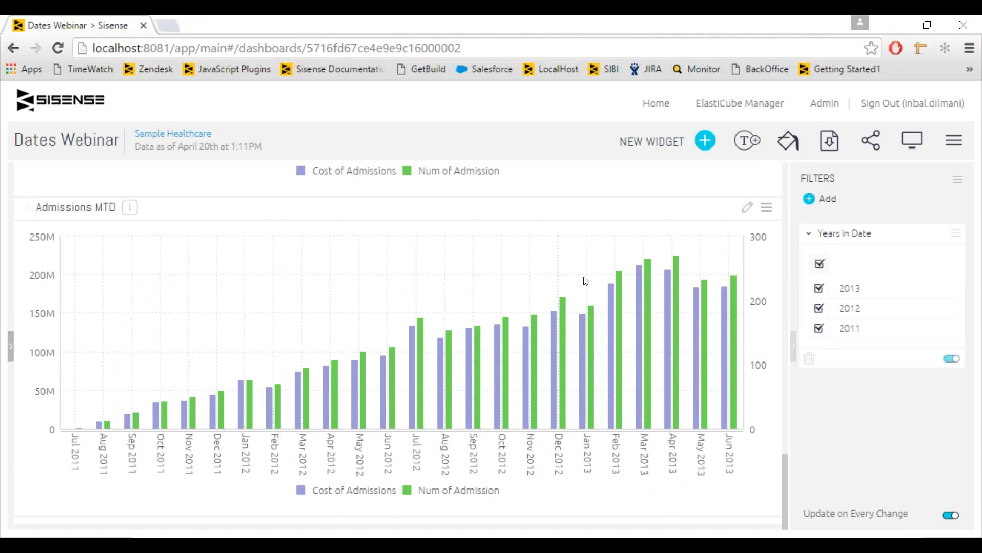
{"action": "left_click", "coordinate": [747, 209]}
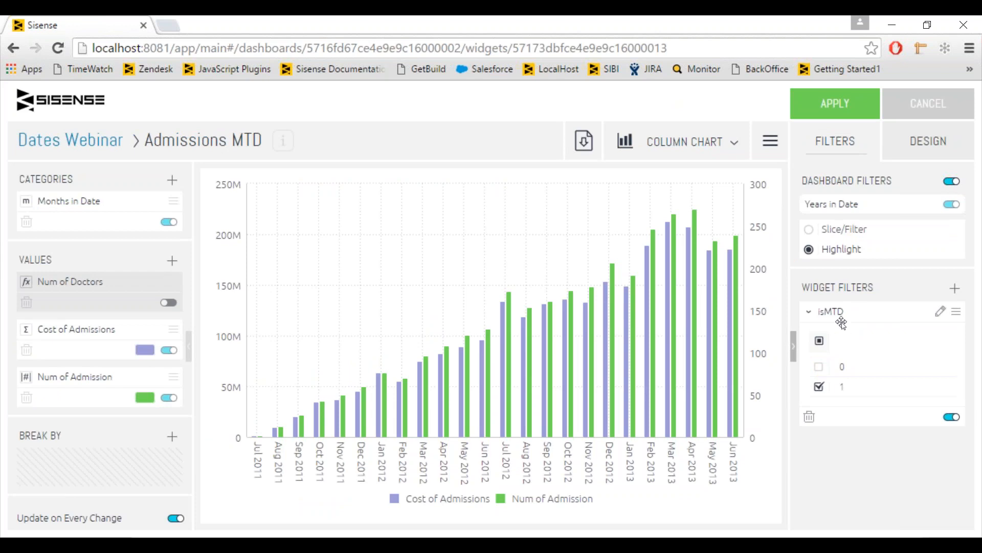
Step: Include value 0 in the isMTD widget filter to compare full months, and restrict the filter to 1 again
{"action": "left_click", "coordinate": [819, 367]}
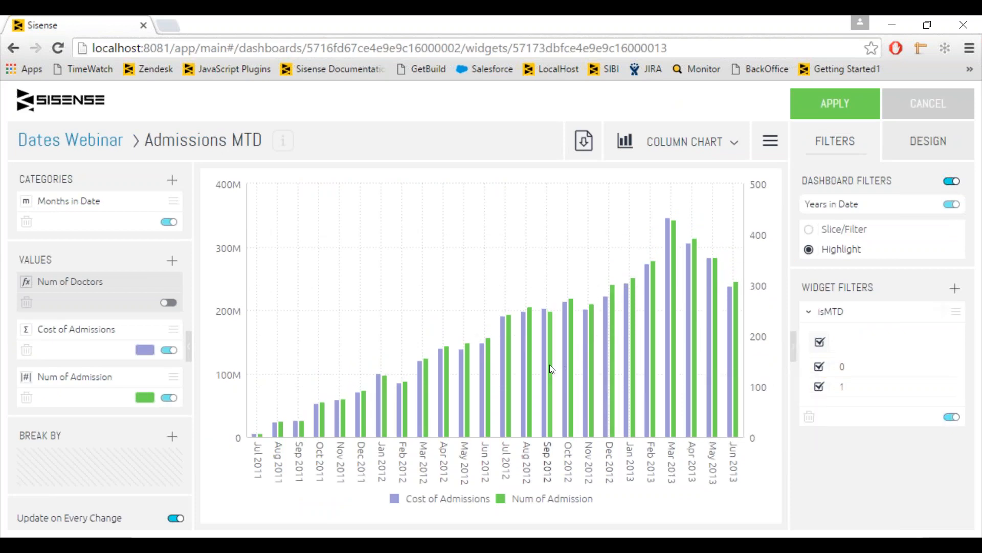
{"action": "mouse_move", "coordinate": [550, 366]}
{"action": "left_click", "coordinate": [819, 366]}
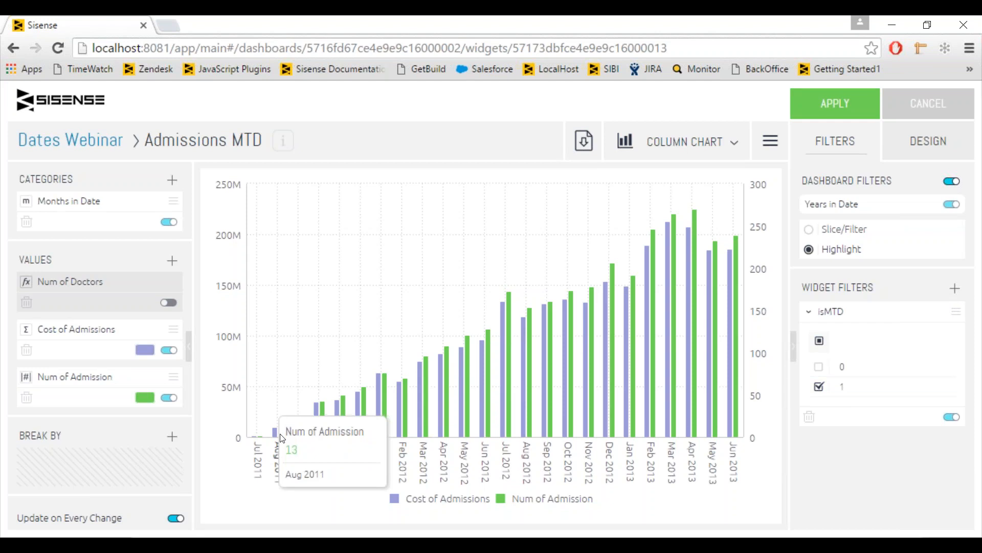
Step: Inspect the Aug 2011 and Apr 2012 columns and the source of the Months in Date category, and apply the widget
{"action": "mouse_move", "coordinate": [277, 438]}
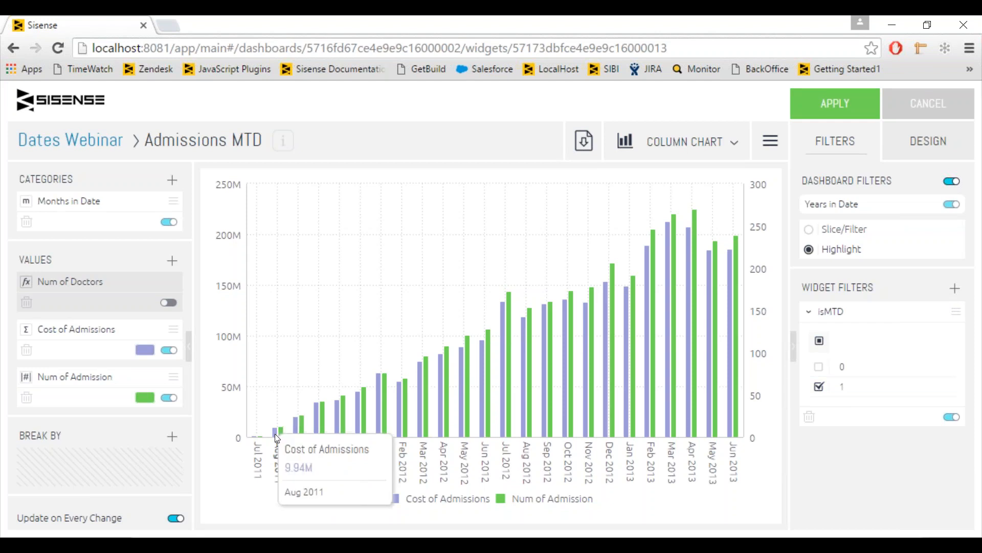
{"action": "mouse_move", "coordinate": [453, 377]}
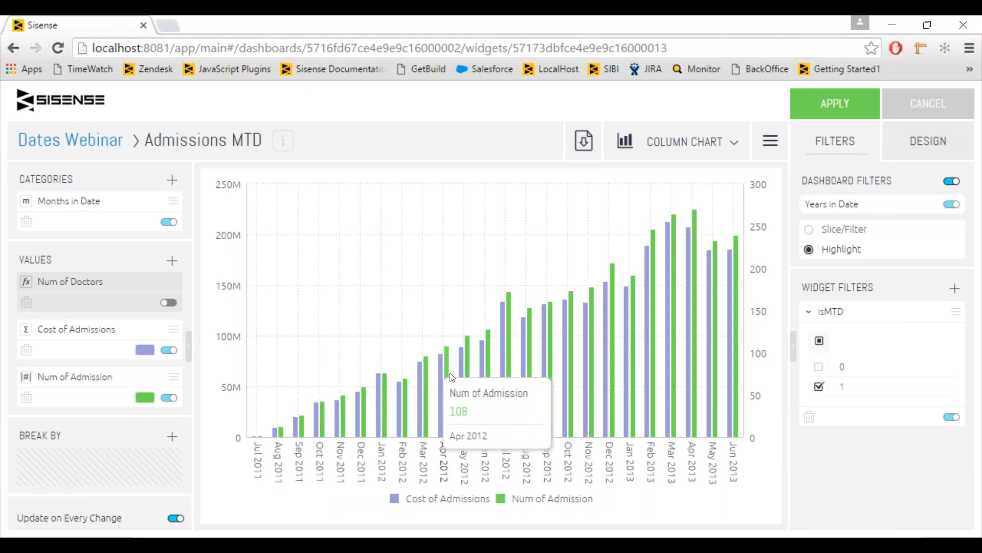
{"action": "mouse_move", "coordinate": [512, 362]}
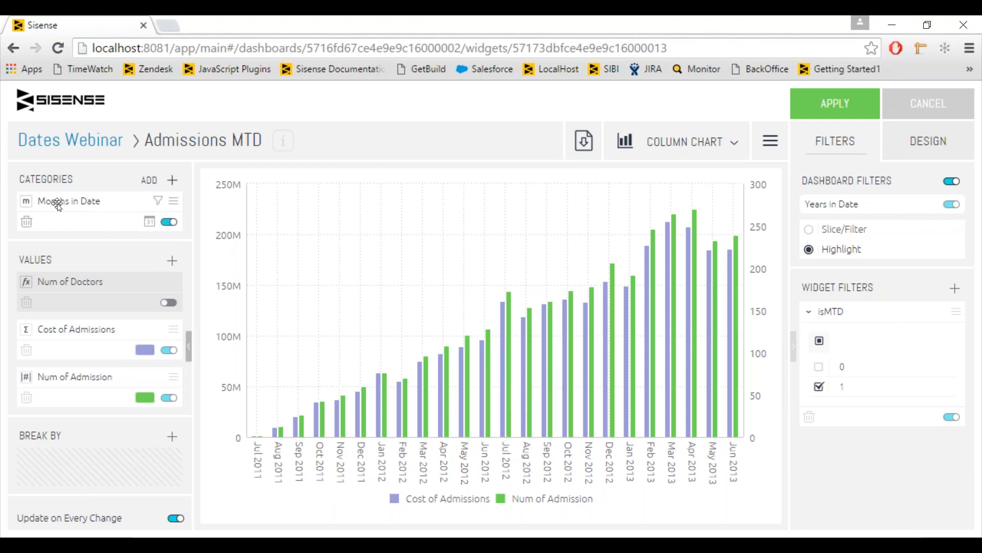
{"action": "mouse_move", "coordinate": [58, 205]}
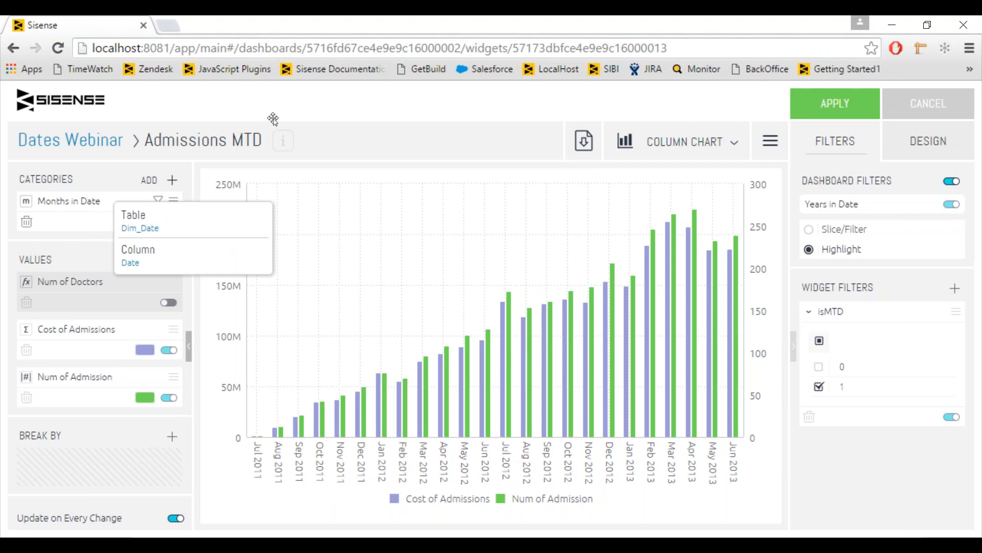
{"action": "left_click", "coordinate": [826, 105]}
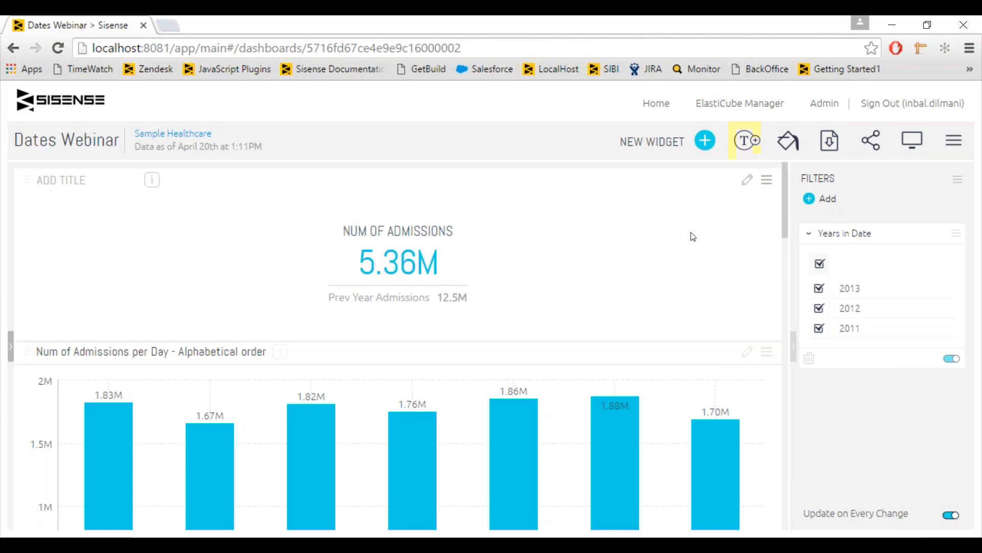
Step: Review the dashboard charts down to Admissions MTD and switch to the presentation slide on the MTD calculation
{"action": "scroll", "coordinate": [671, 263], "scroll_direction": "down", "scroll_amount": 10}
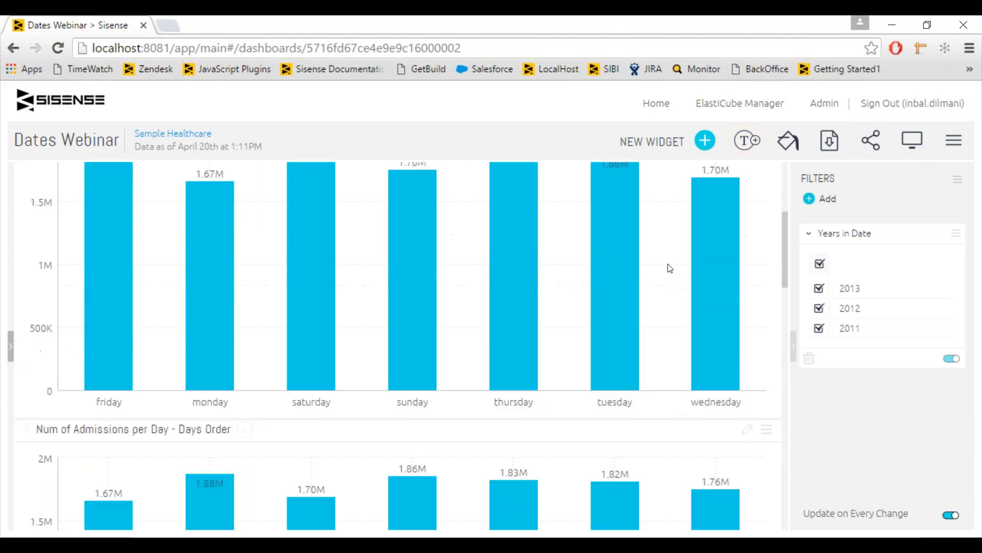
{"action": "scroll", "coordinate": [668, 269], "scroll_direction": "down", "scroll_amount": 15}
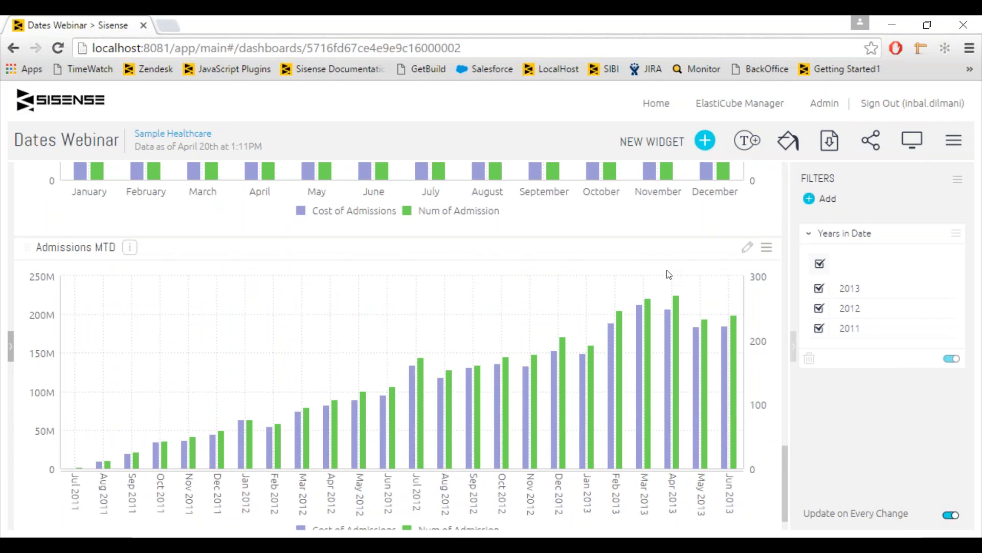
{"action": "scroll", "coordinate": [669, 275], "scroll_direction": "down", "scroll_amount": 1}
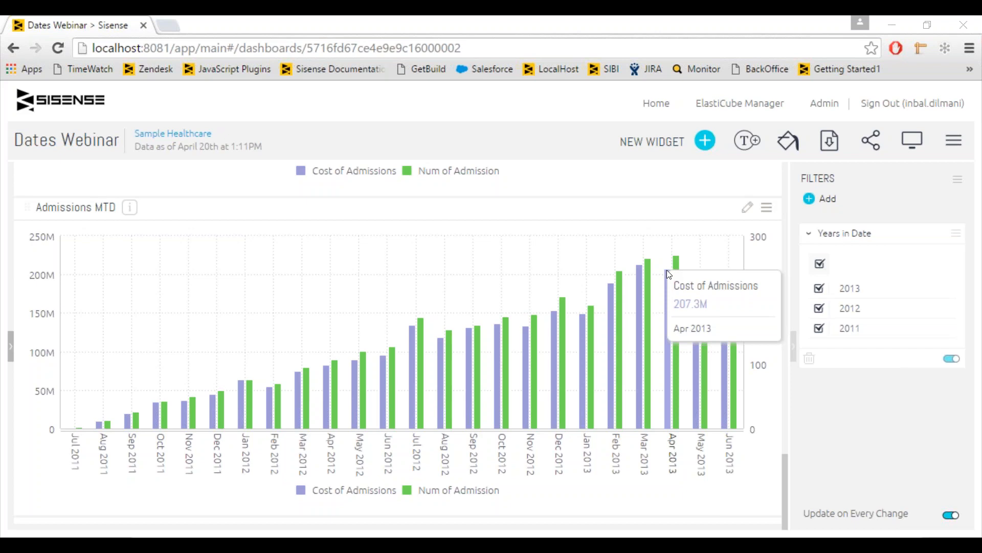
{"action": "key", "text": "alt+Tab"}
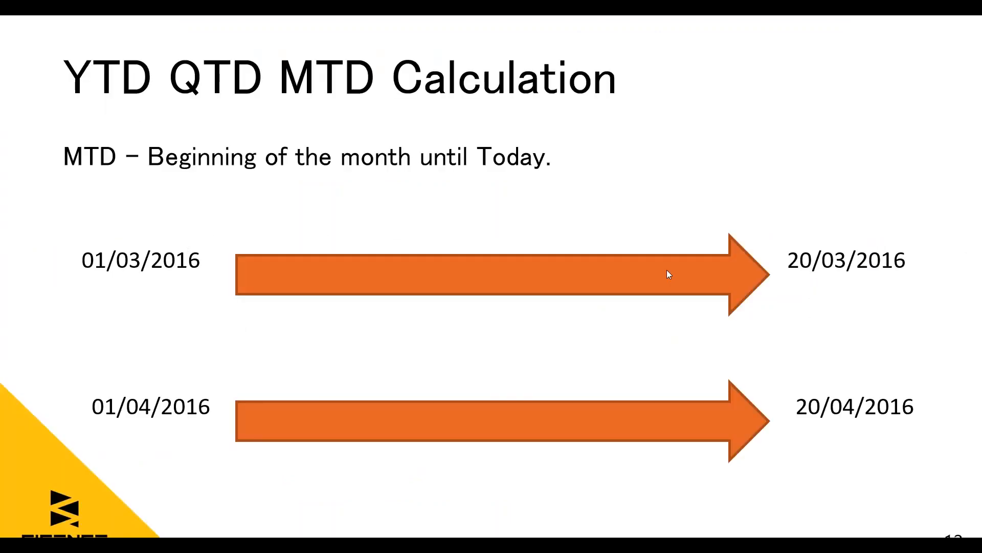